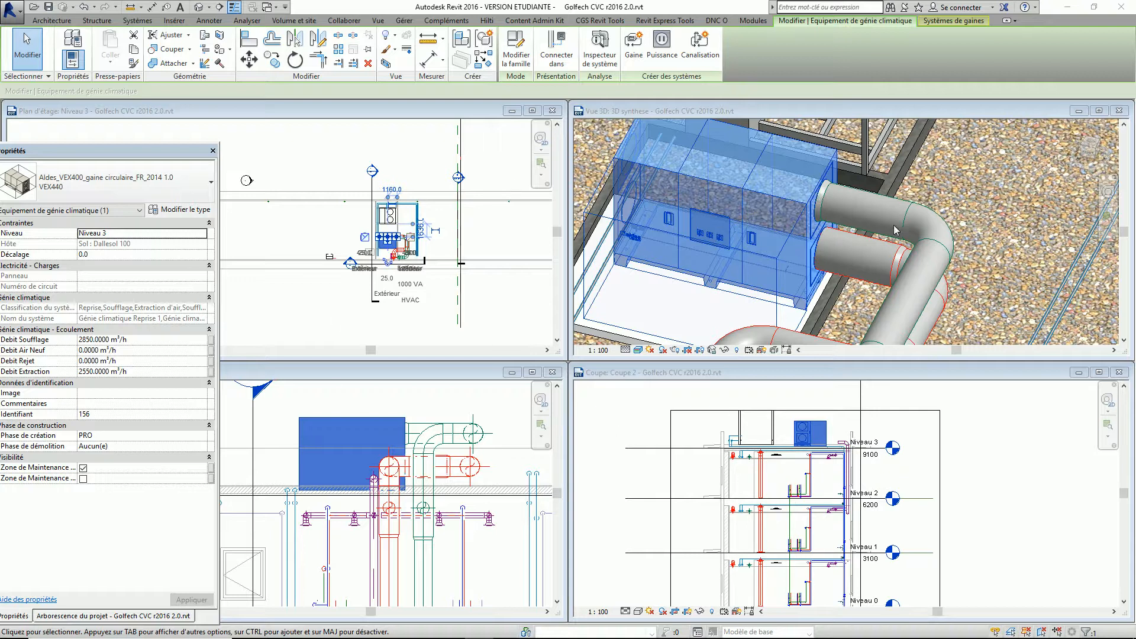
- Examine the existing VEX440 air handling unit and its connected ducts in the 3D synthese and Niveau 3 plan views
scroll(987, 248, "down", 3)
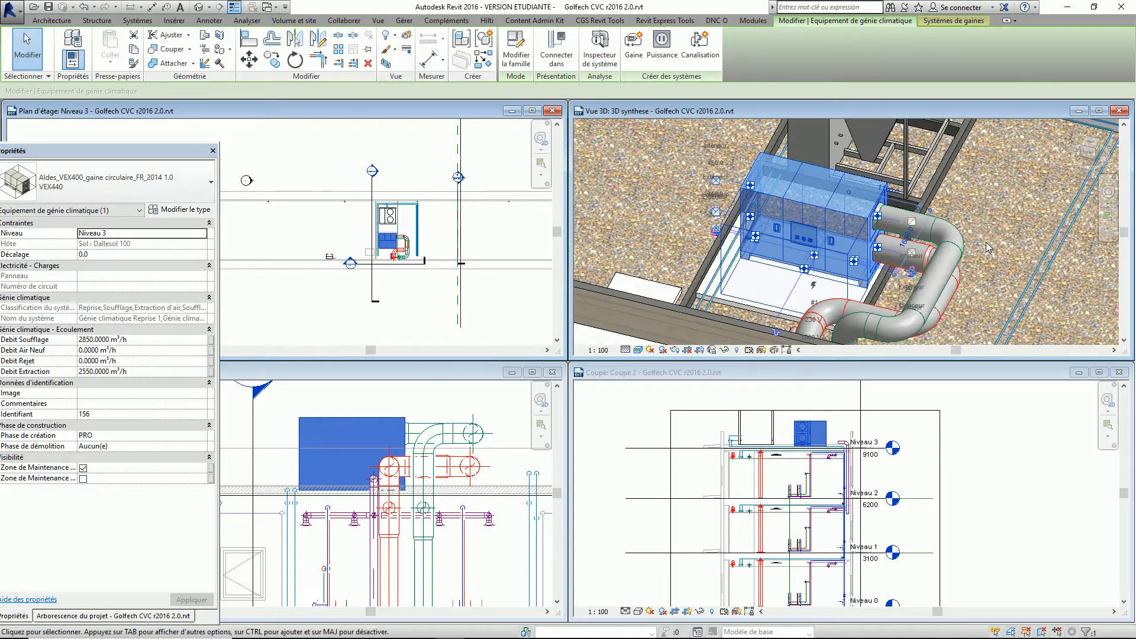
scroll(986, 248, "up", 1)
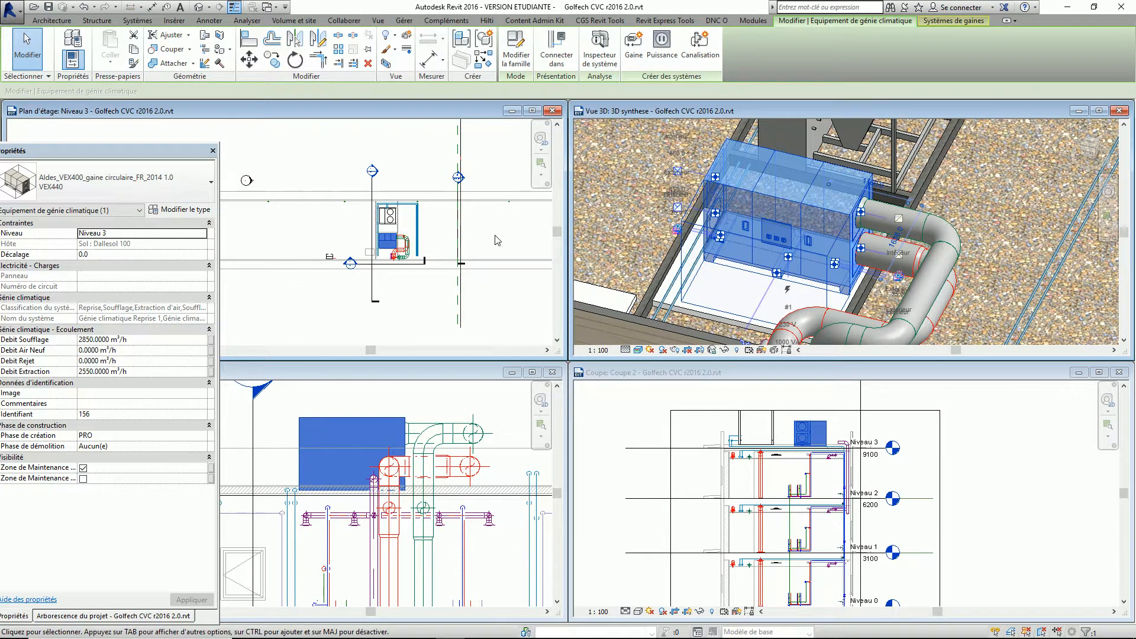
scroll(414, 278, "up", 2)
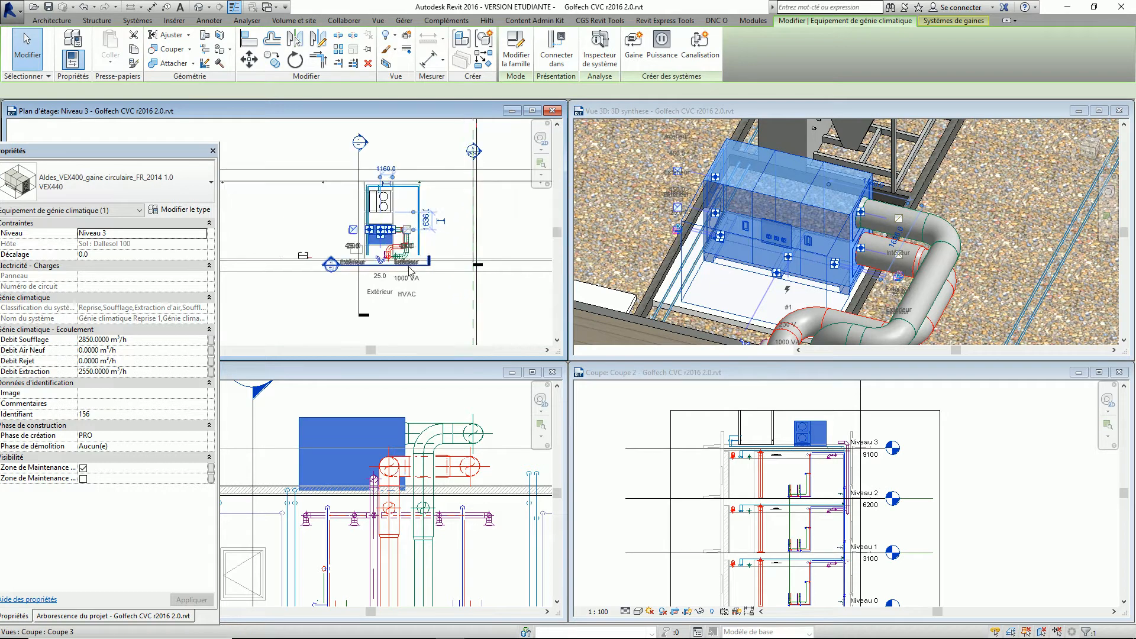
scroll(426, 331, "up", 1)
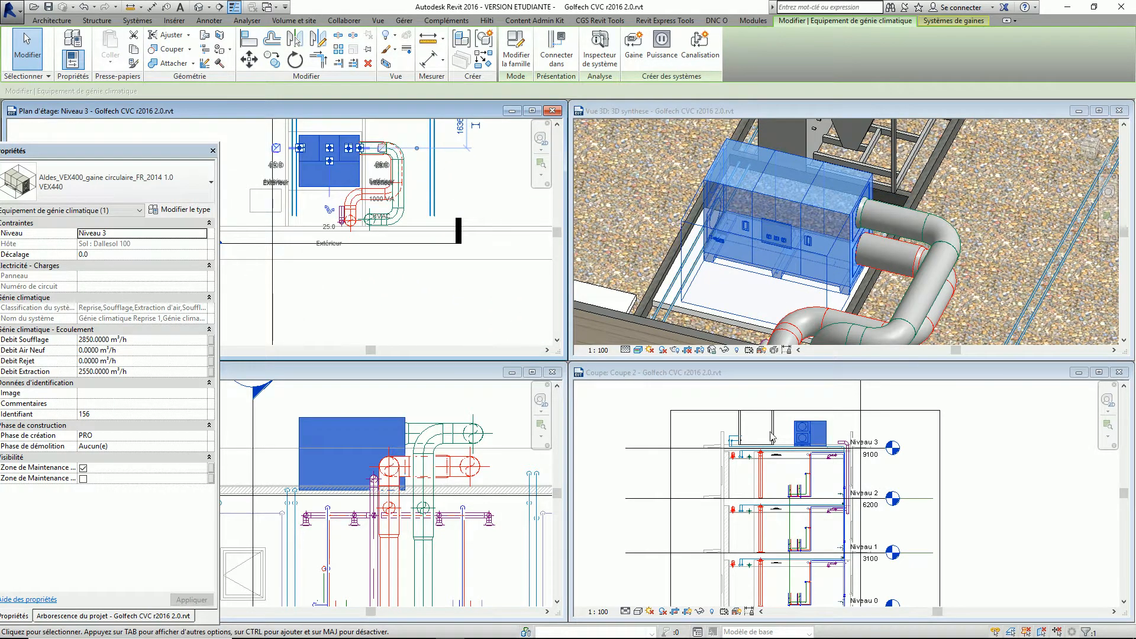
key("Escape")
scroll(502, 287, "down", 2)
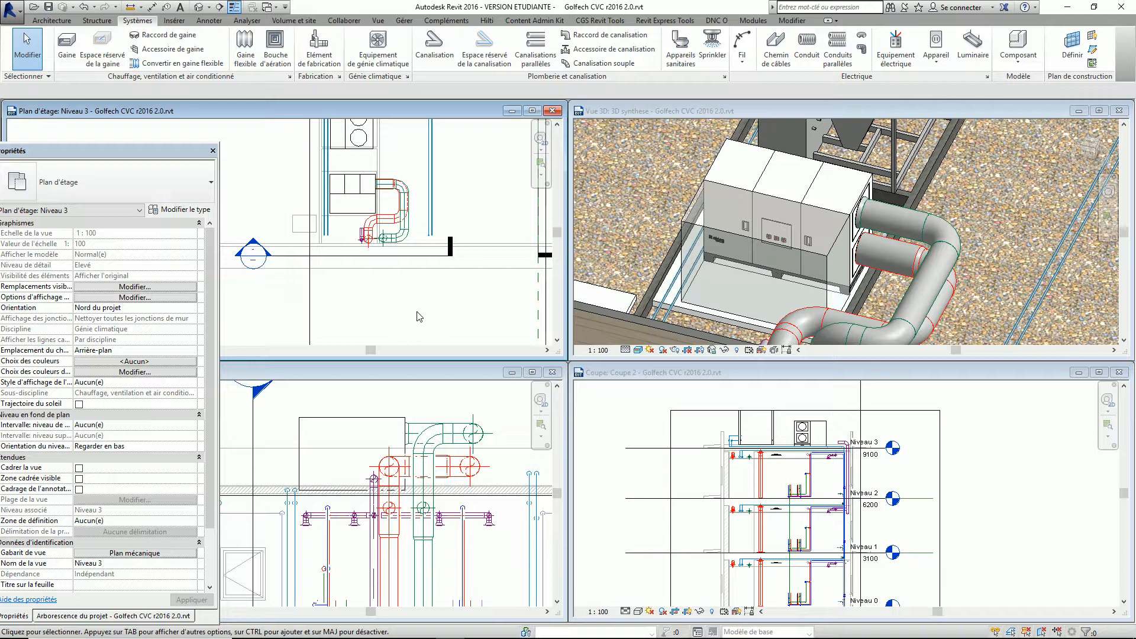
middle_click_drag(418, 321, 421, 310)
middle_click_drag(411, 158, 433, 180)
middle_click_drag(289, 216, 363, 228)
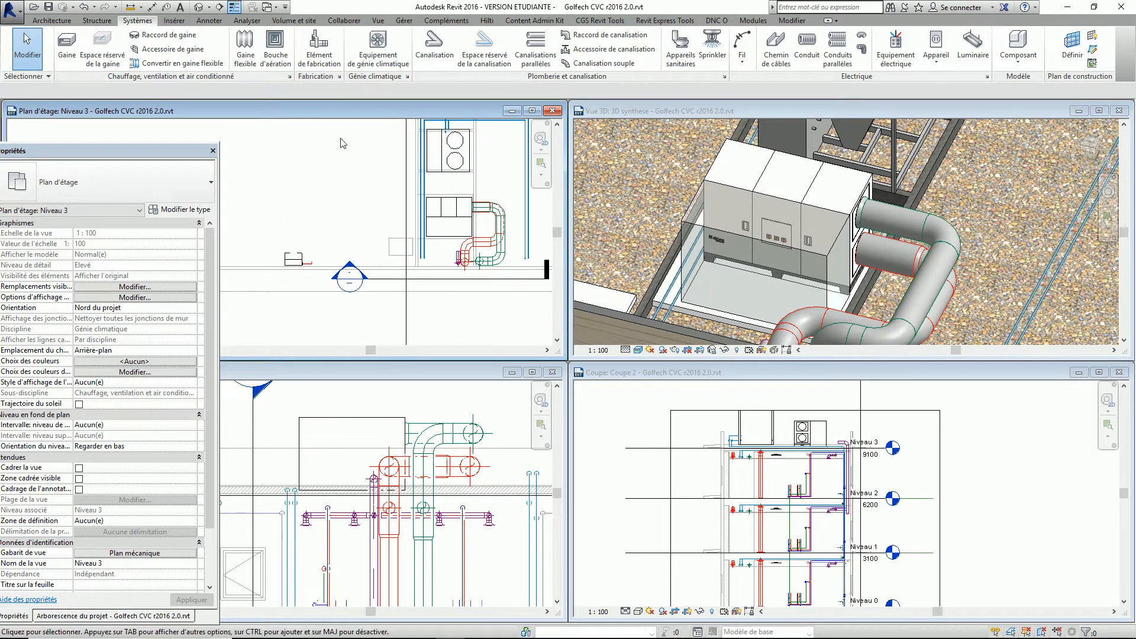
scroll(467, 248, "up", 3)
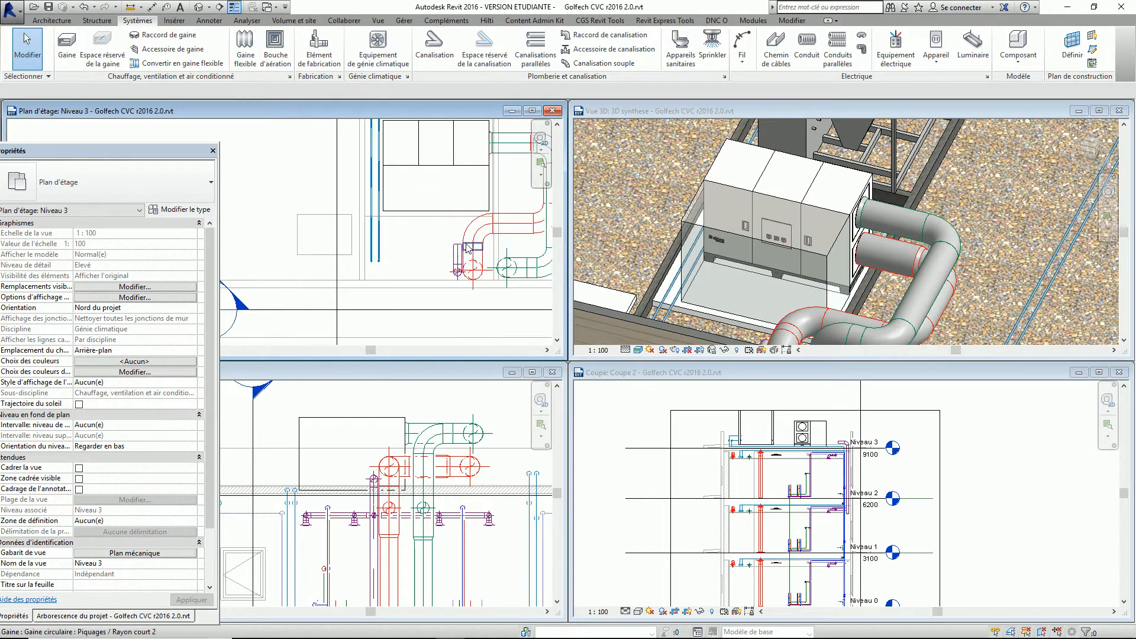
left_click(458, 255)
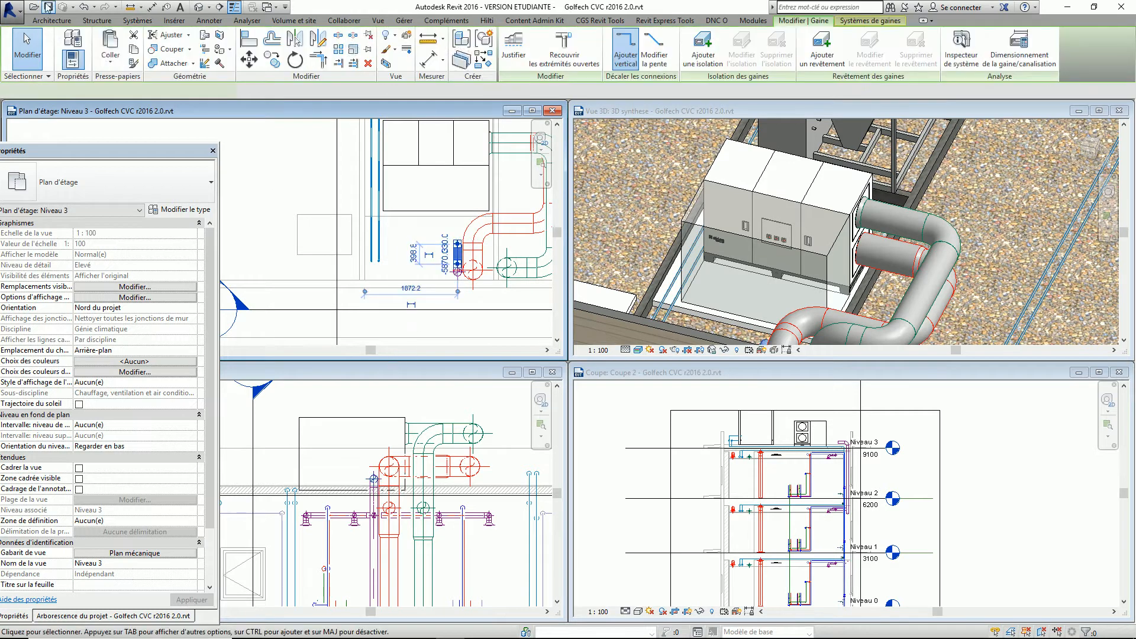
left_click(254, 172)
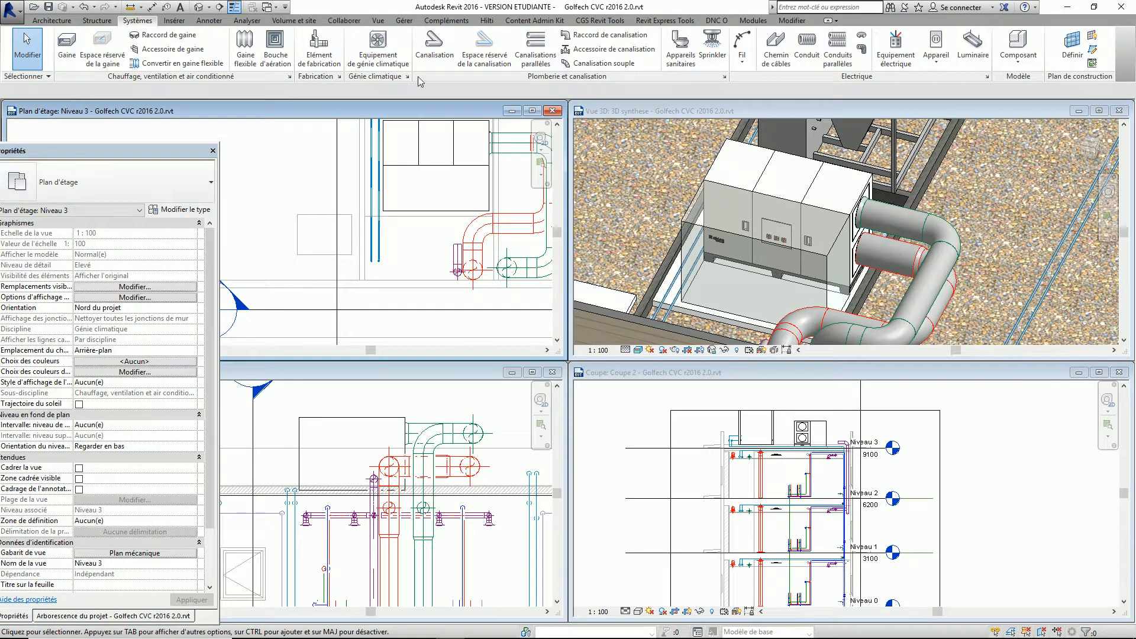
- Start placing mechanical equipment with type C4 Micro Watt 700 of family Aldes_Easyvec_C4_MW_A1-1_rjt gainable_R2016_FR
left_click(378, 50)
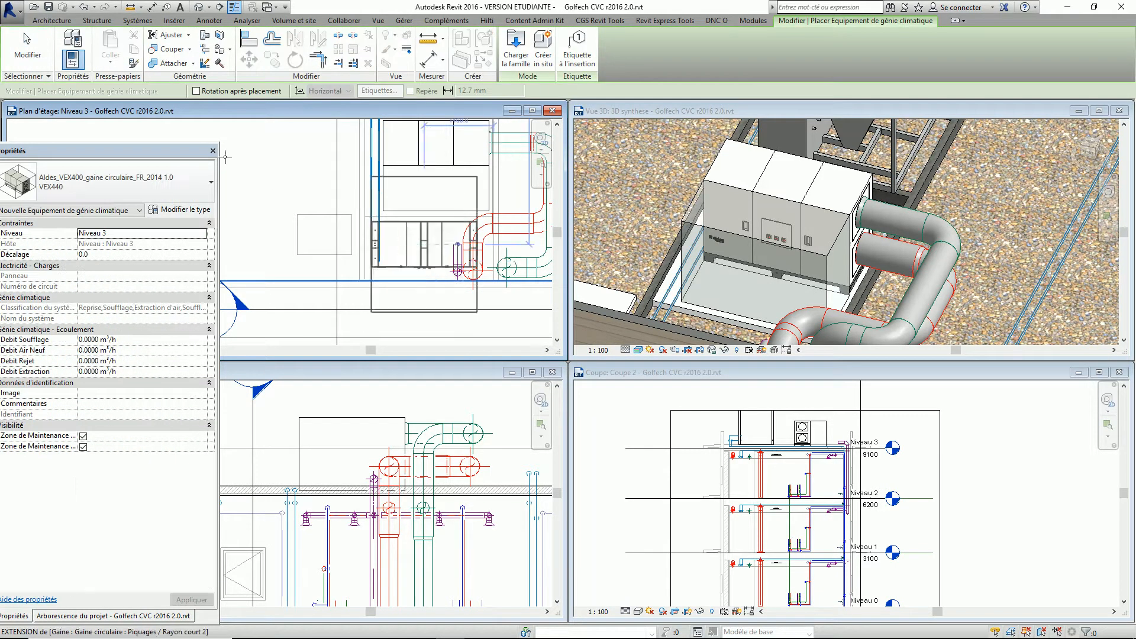
left_click(120, 187)
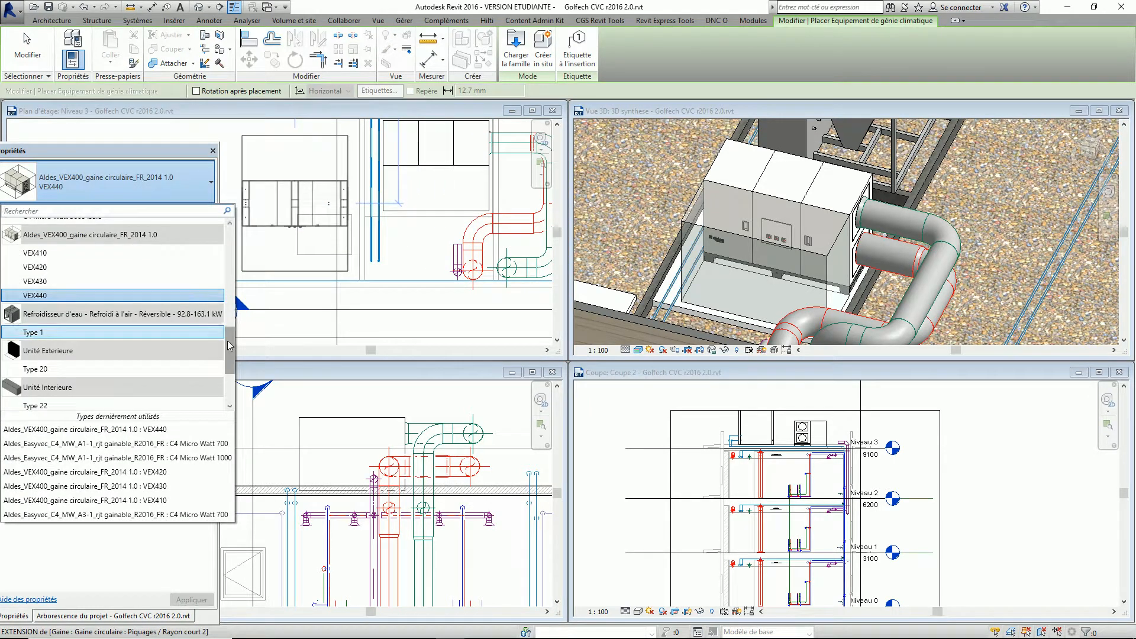
scroll(99, 276, "up", 5)
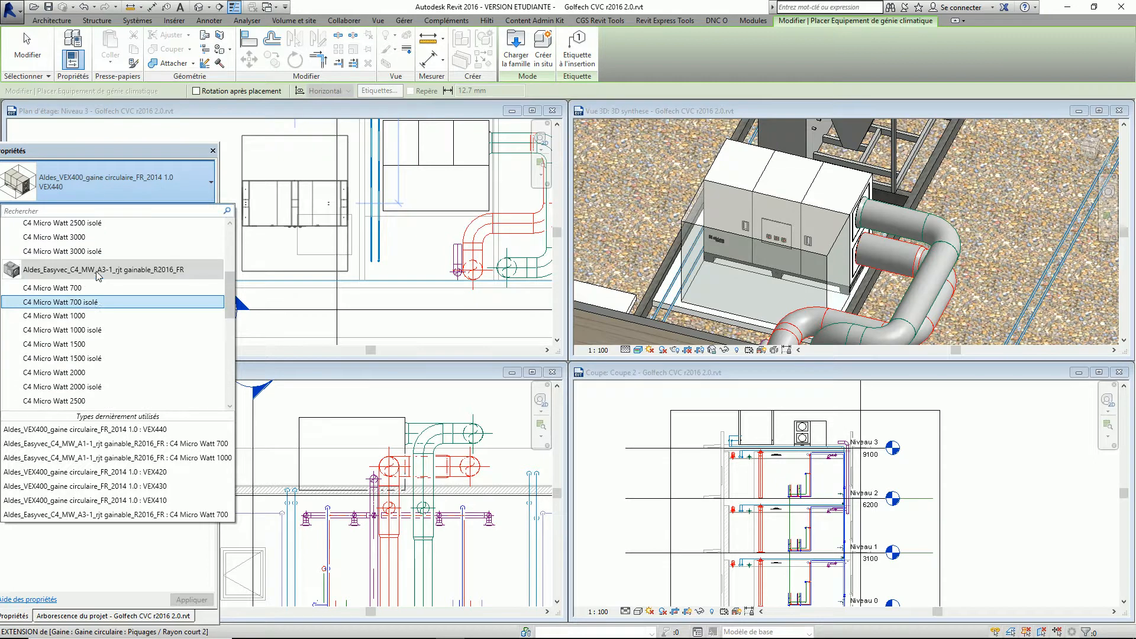
scroll(95, 284, "up", 4)
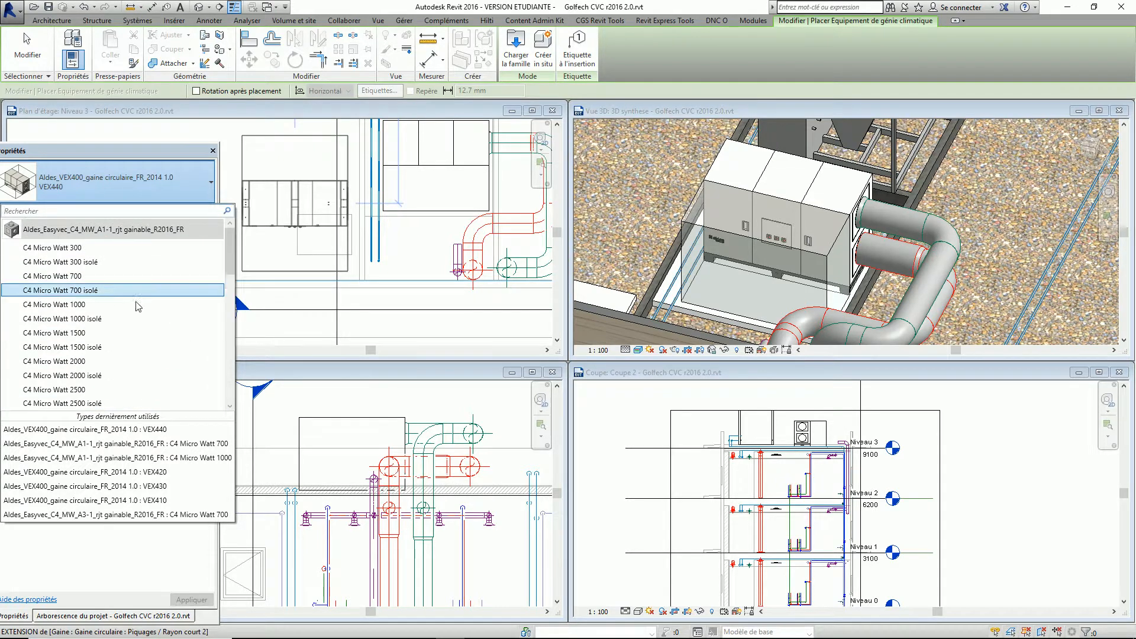
mouse_move(42, 283)
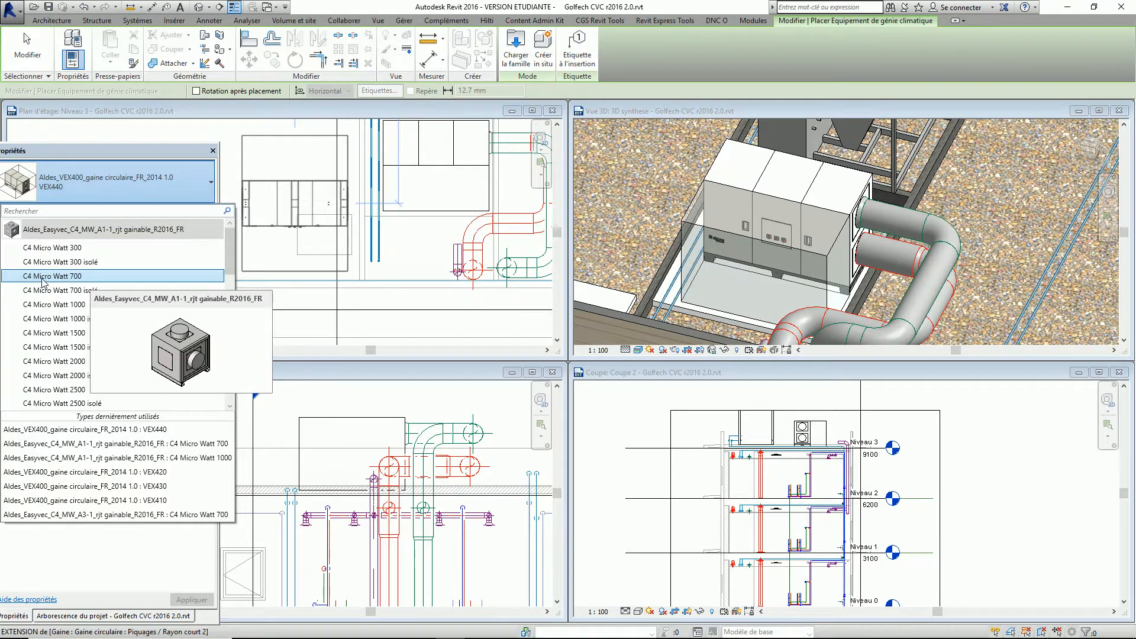
left_click(42, 279)
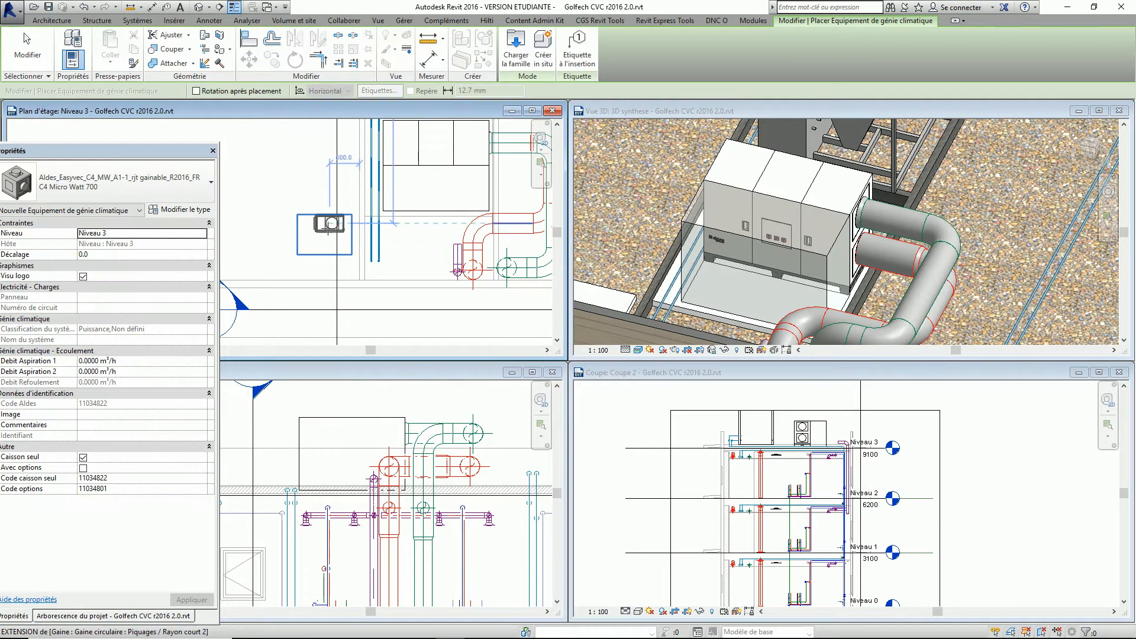
- Place one C4 Micro Watt 700 unit on the small roof slab beside the air handling unit in the Niveau 3 plan
left_click(769, 113)
scroll(726, 191, "down", 2)
middle_click_drag(726, 191, 890, 207)
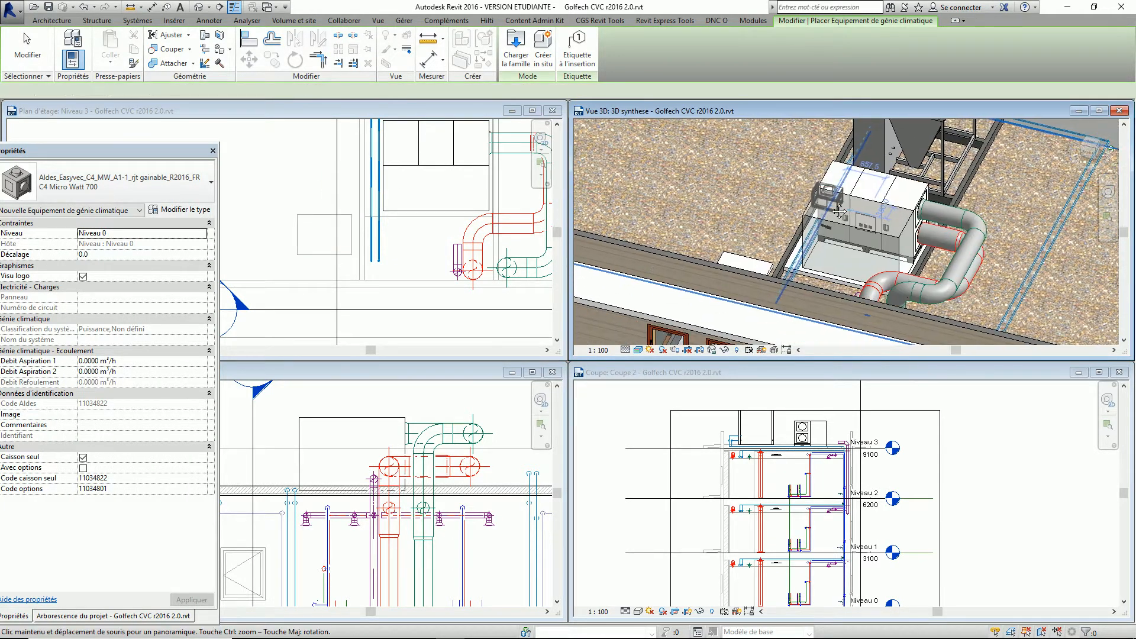
middle_click_drag(819, 198, 692, 229)
middle_click_drag(822, 247, 769, 226, "shift")
middle_click_drag(870, 248, 843, 201)
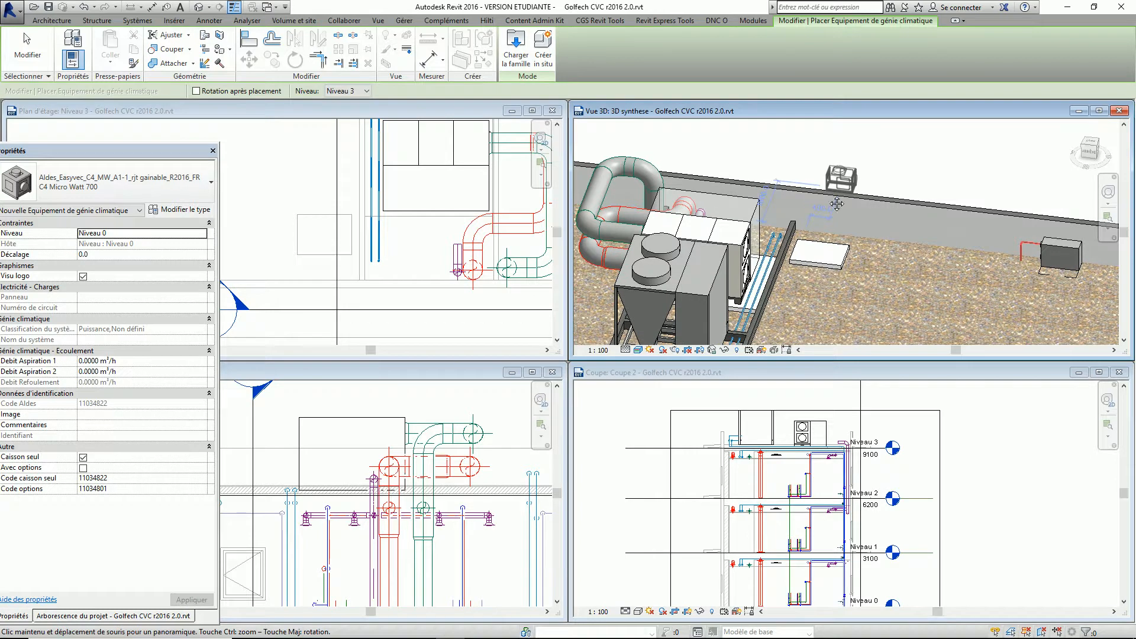
left_click(276, 118)
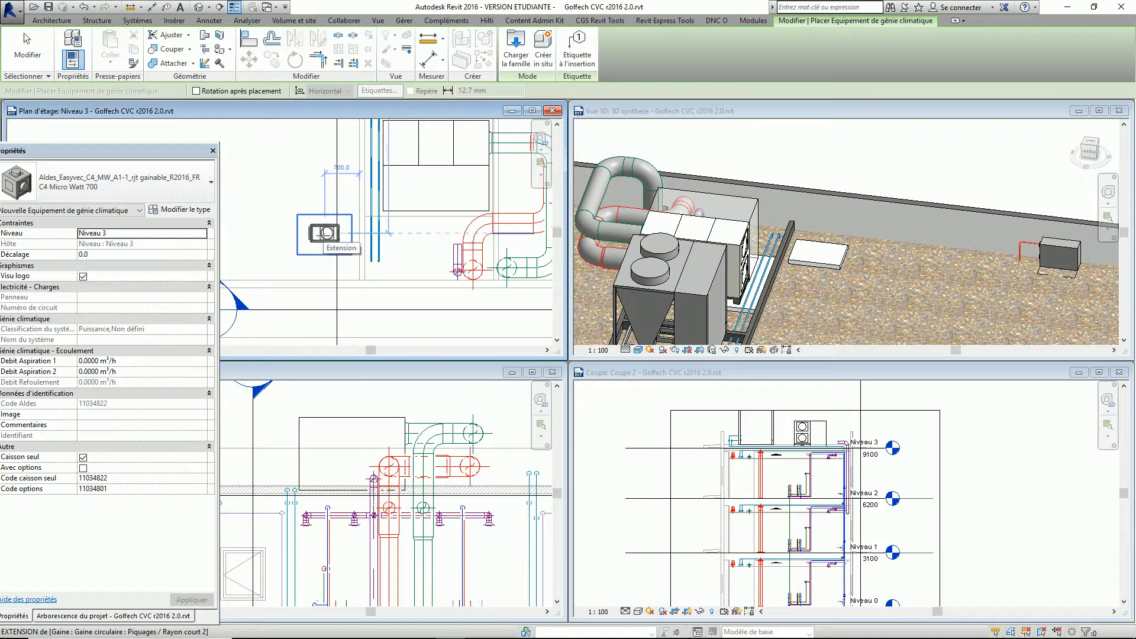
left_click(325, 237)
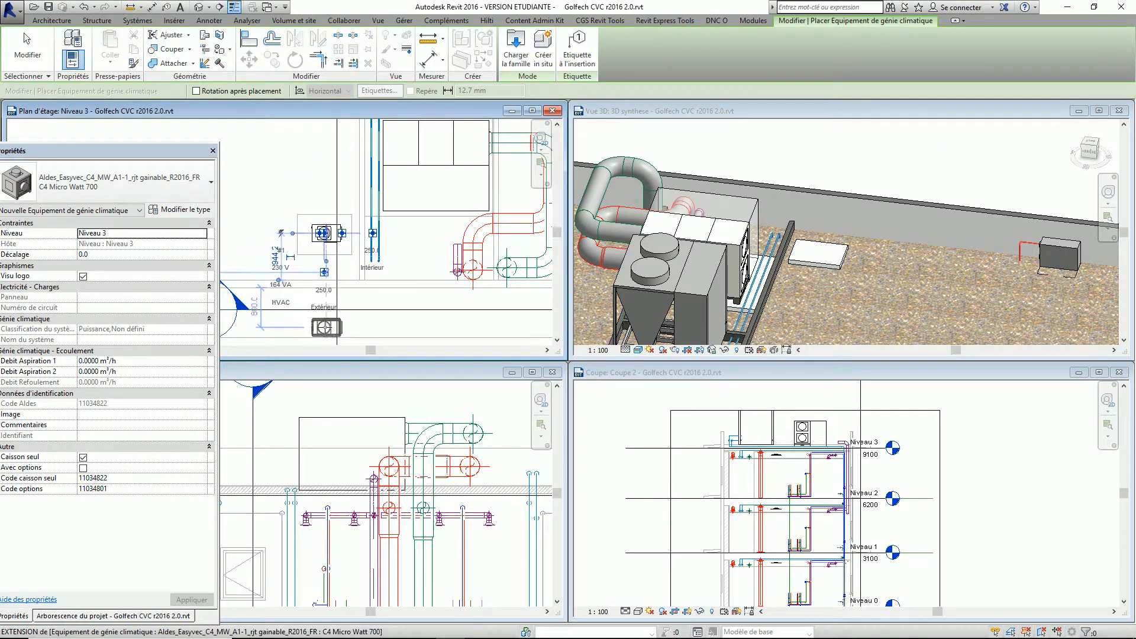
left_click(27, 56)
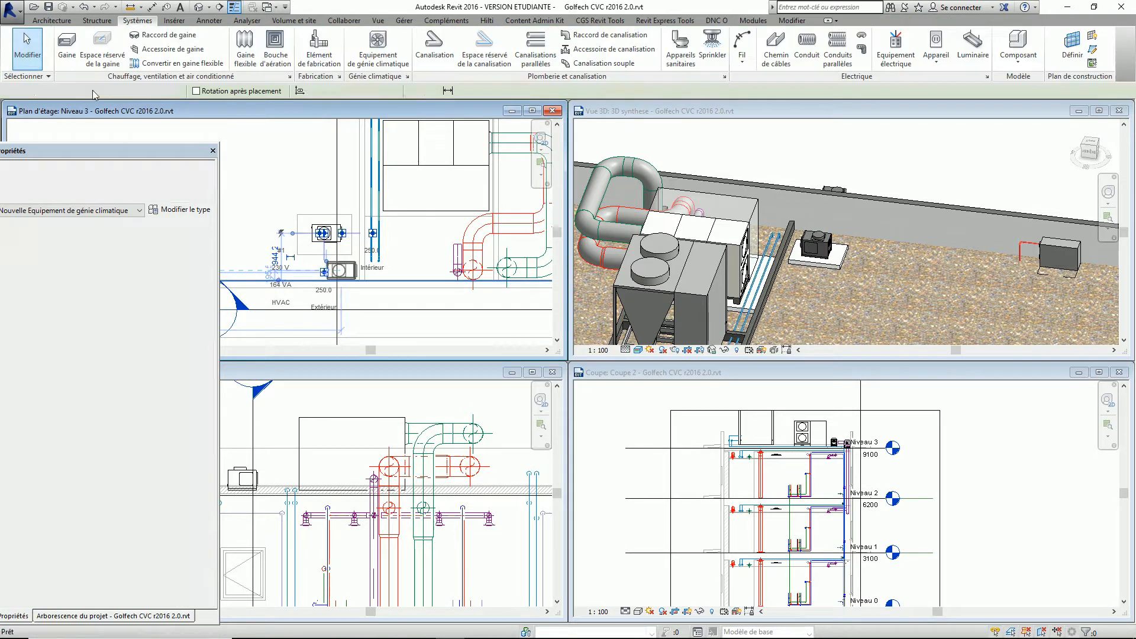
- Examine the new fan unit's position on its slab and near the waiting duct in sections Coupe 2 and Coupe 3
left_click(864, 439)
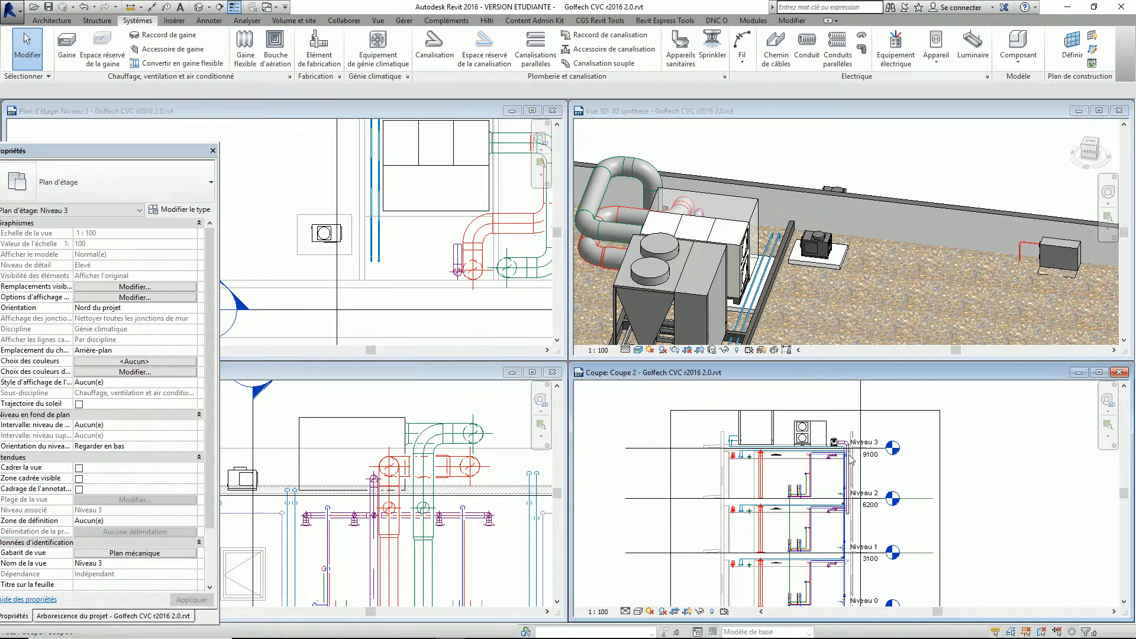
scroll(852, 443, "up", 5)
scroll(828, 439, "up", 2)
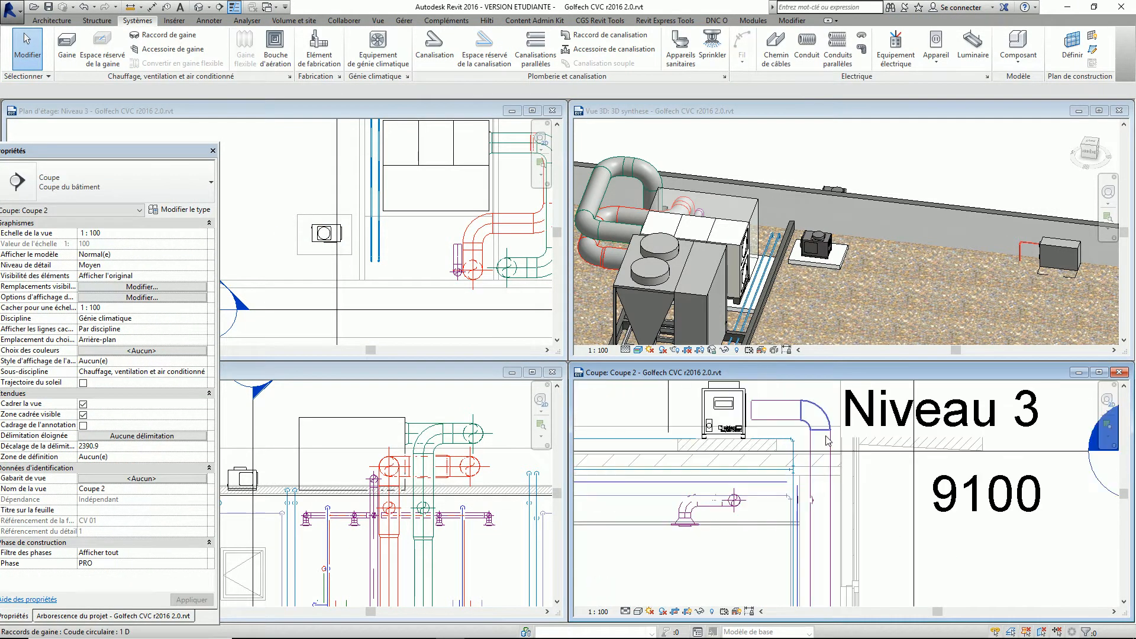
middle_click_drag(790, 448, 821, 533)
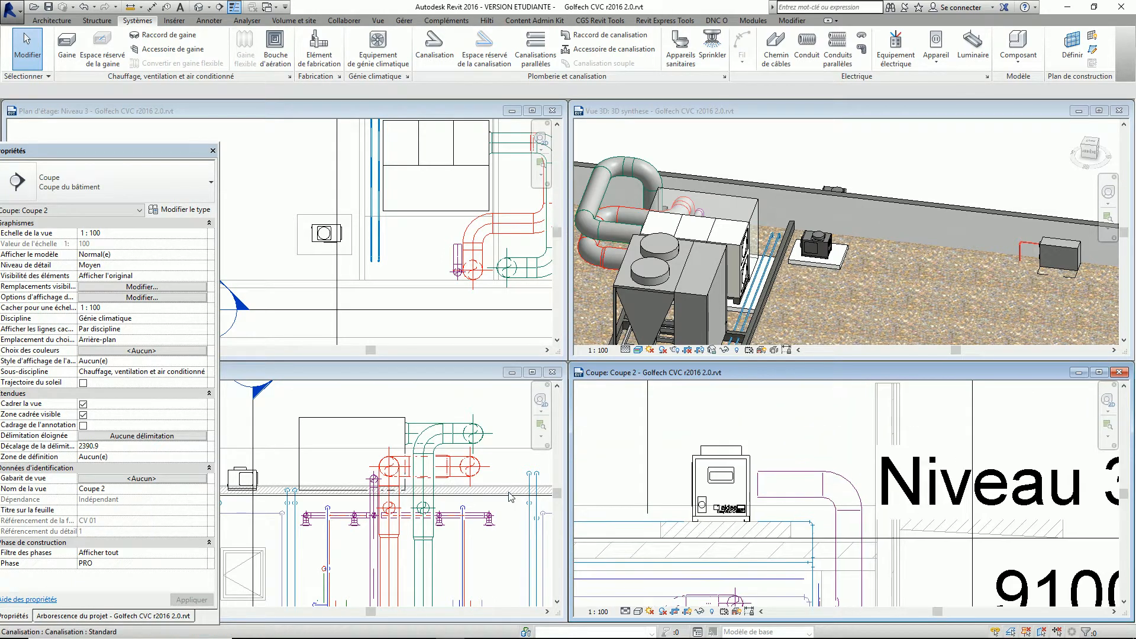
left_click(281, 470)
middle_click_drag(280, 472, 362, 474)
scroll(355, 470, "up", 2)
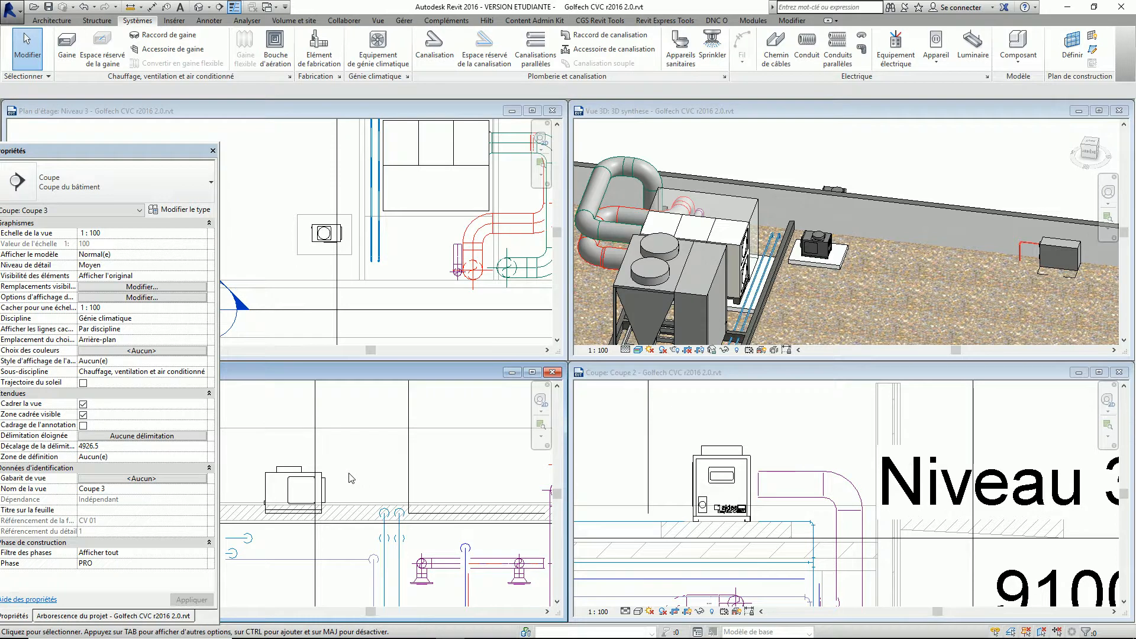
left_click(744, 454)
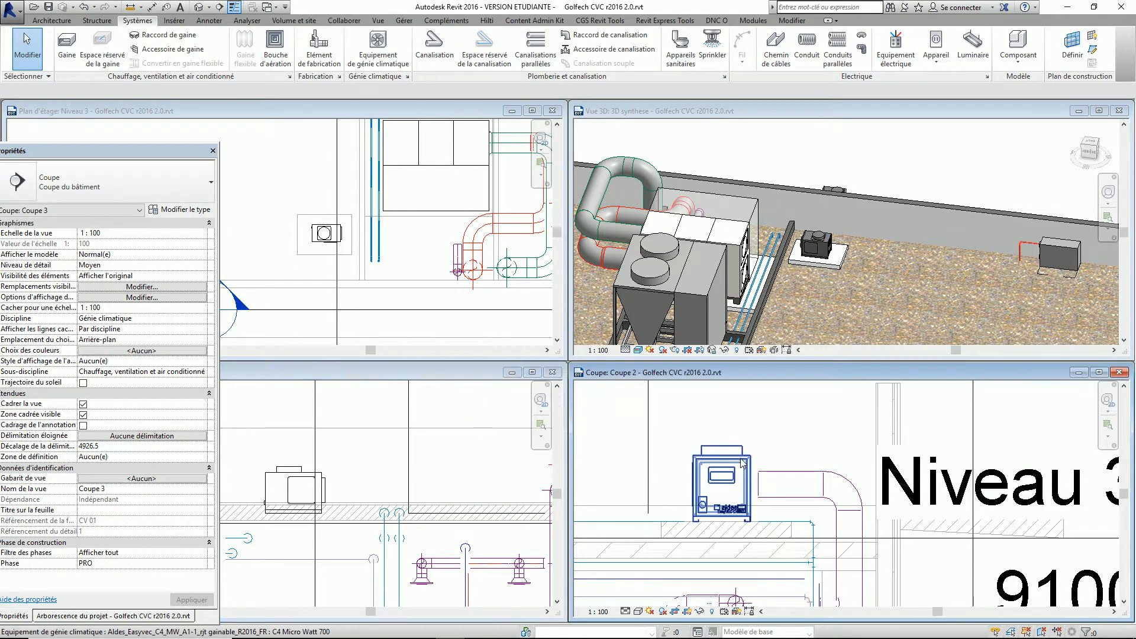
scroll(748, 509, "up", 2)
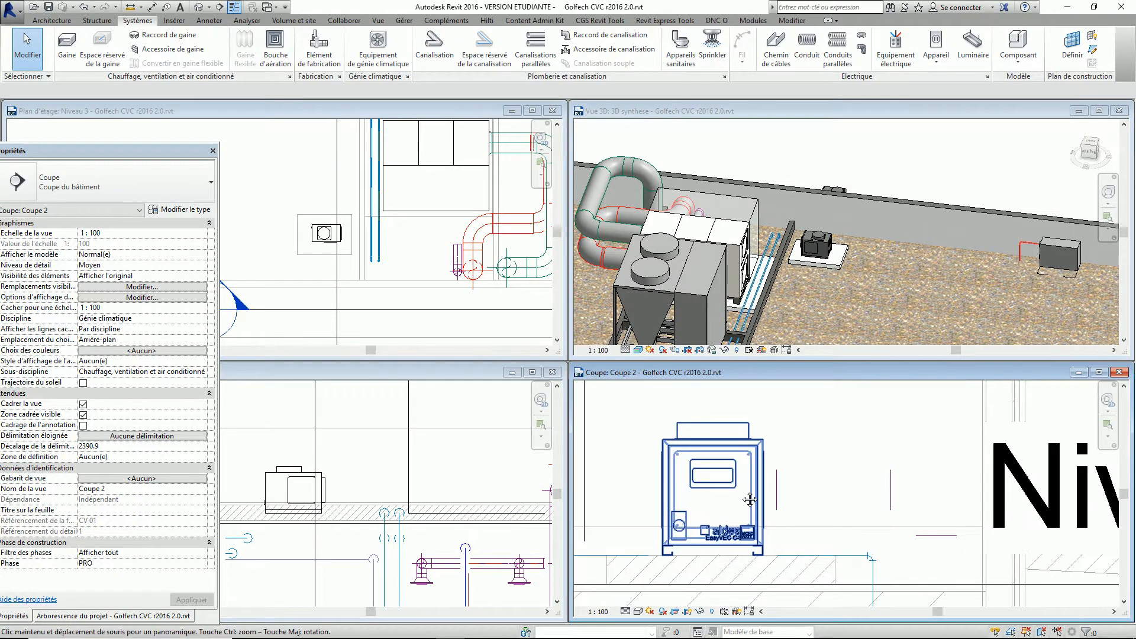
middle_click_drag(750, 524, 747, 497)
- Inspect the fan unit's front face, logo and connectors up close in the 3D synthese view
left_click(916, 160)
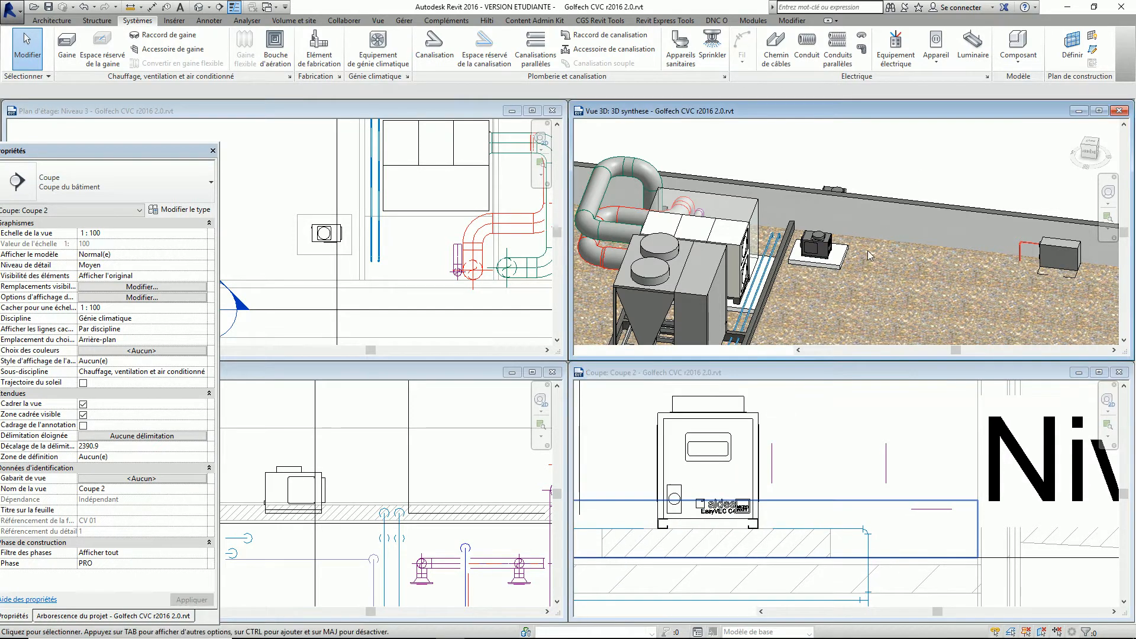
scroll(828, 245, "up", 3)
left_click(830, 245)
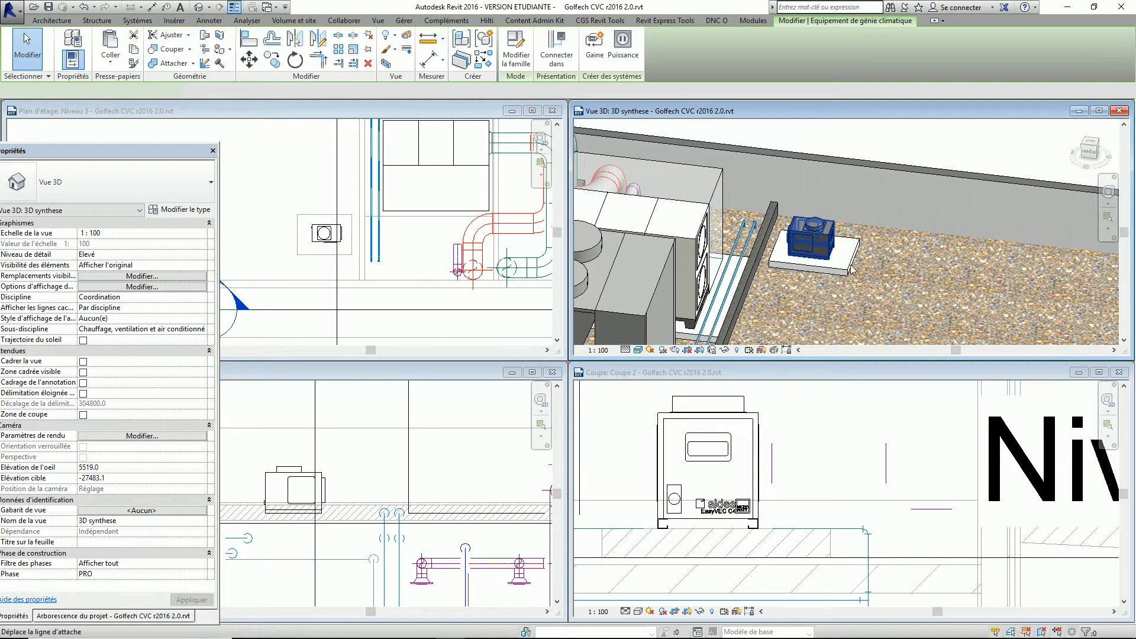
middle_click_drag(830, 244, 800, 254, "shift")
scroll(800, 255, "up", 2)
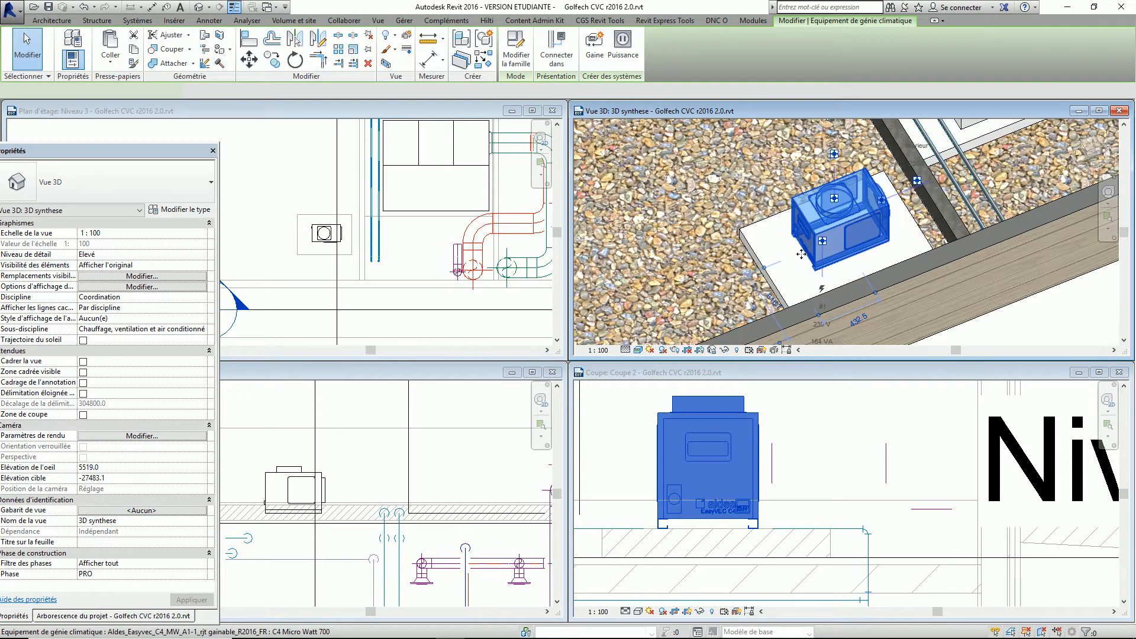
scroll(793, 265, "up", 5)
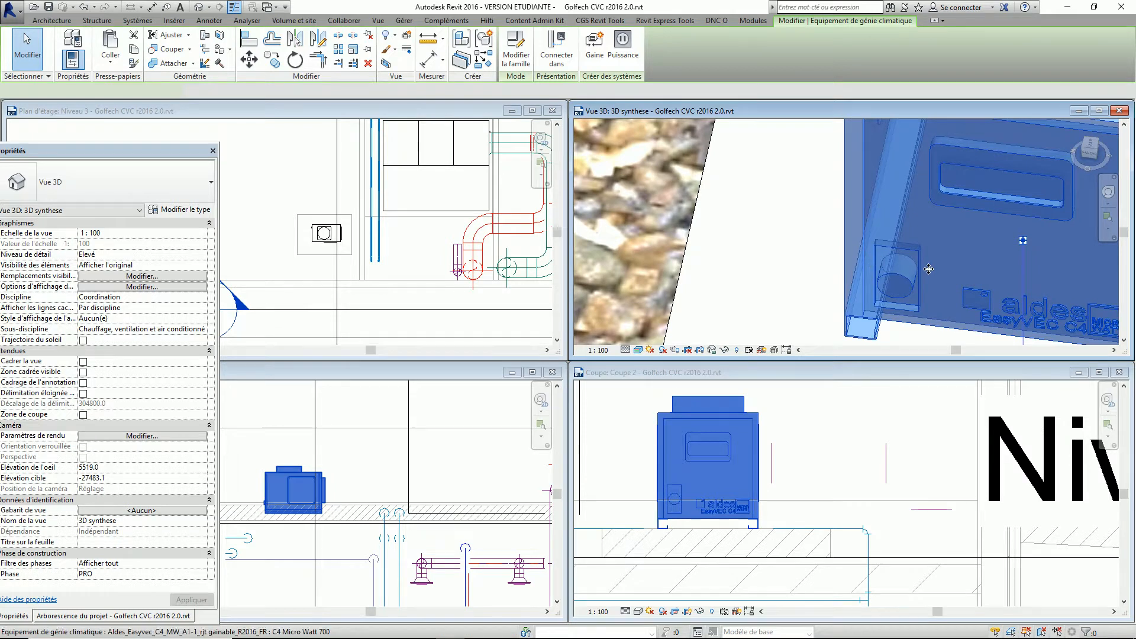
scroll(929, 268, "down", 6)
left_click(1082, 296)
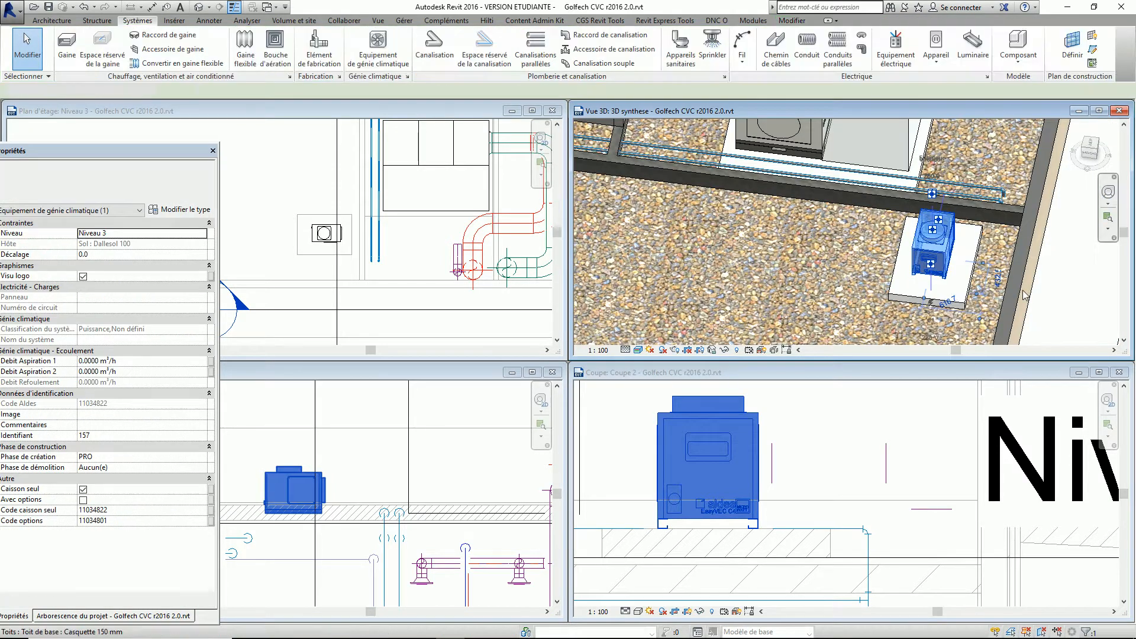
scroll(953, 252, "up", 5)
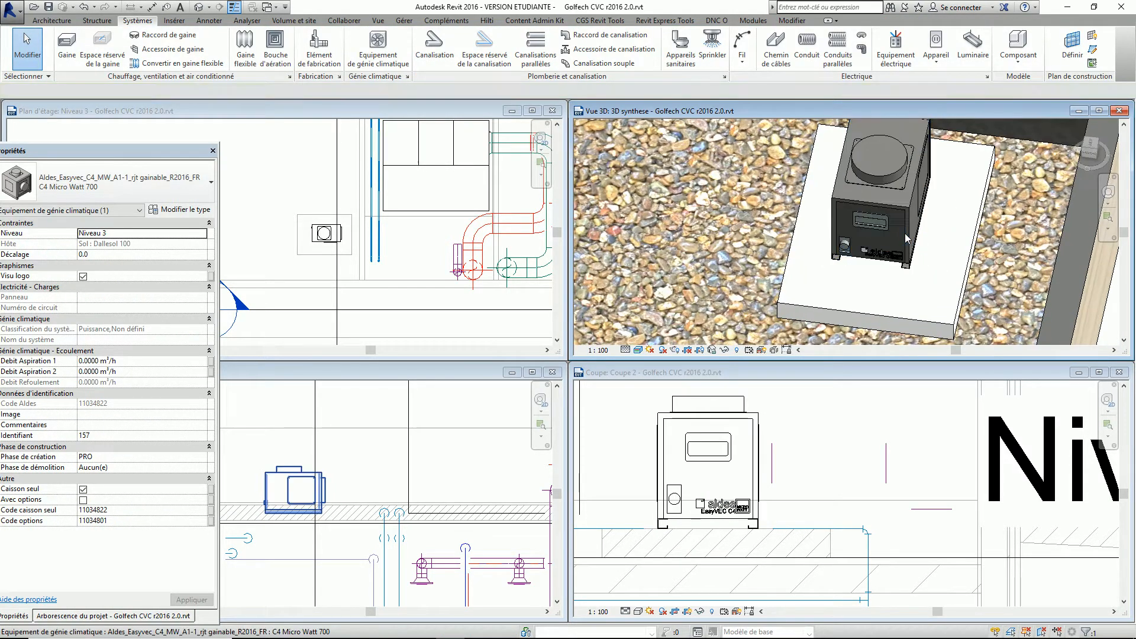
- Turn off the Visu logo option for the C4 Micro Watt 700 unit and return to the Niveau 3 plan
left_click(907, 238)
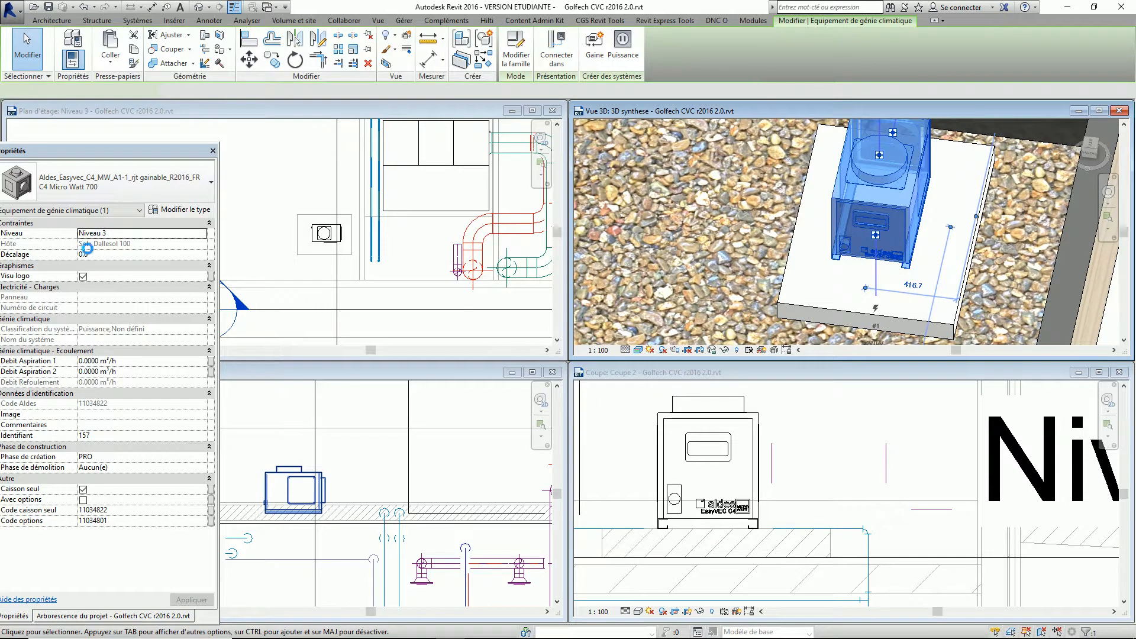
left_click(83, 276)
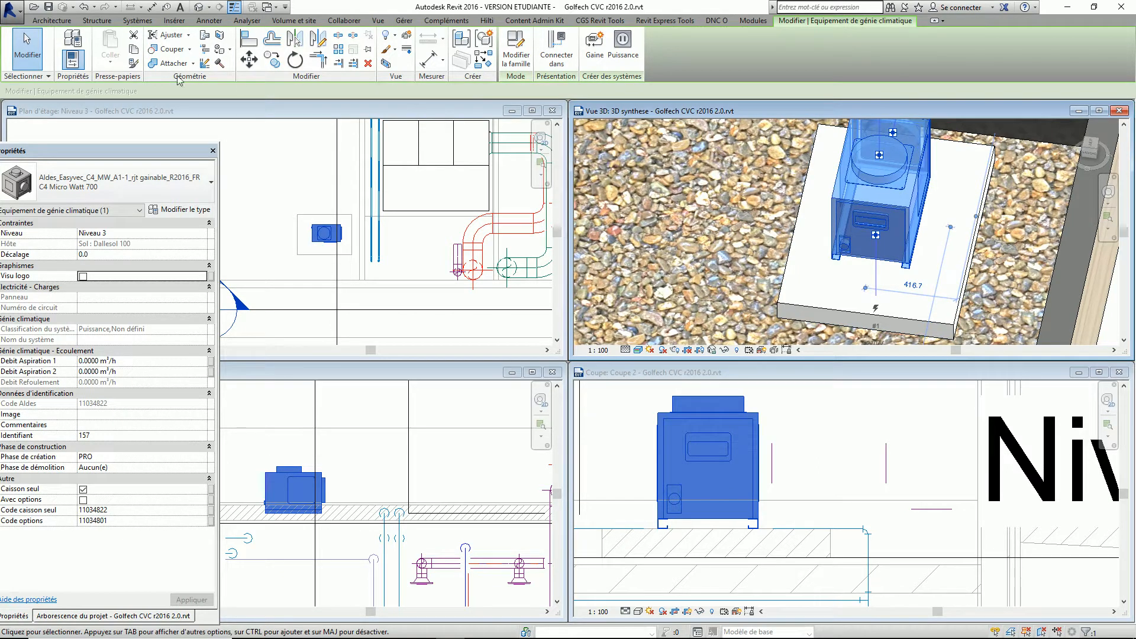
left_click(267, 168)
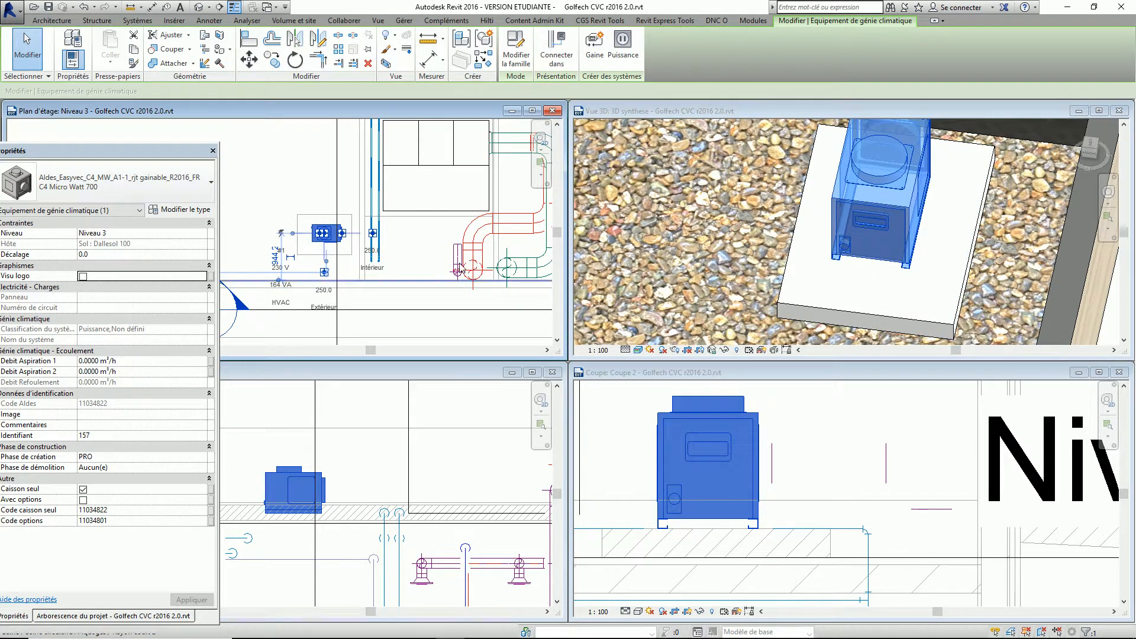
- Try the C4 Micro Watt 1500 isolé type on the extraction unit in the Niveau 3 plan
left_click(281, 195)
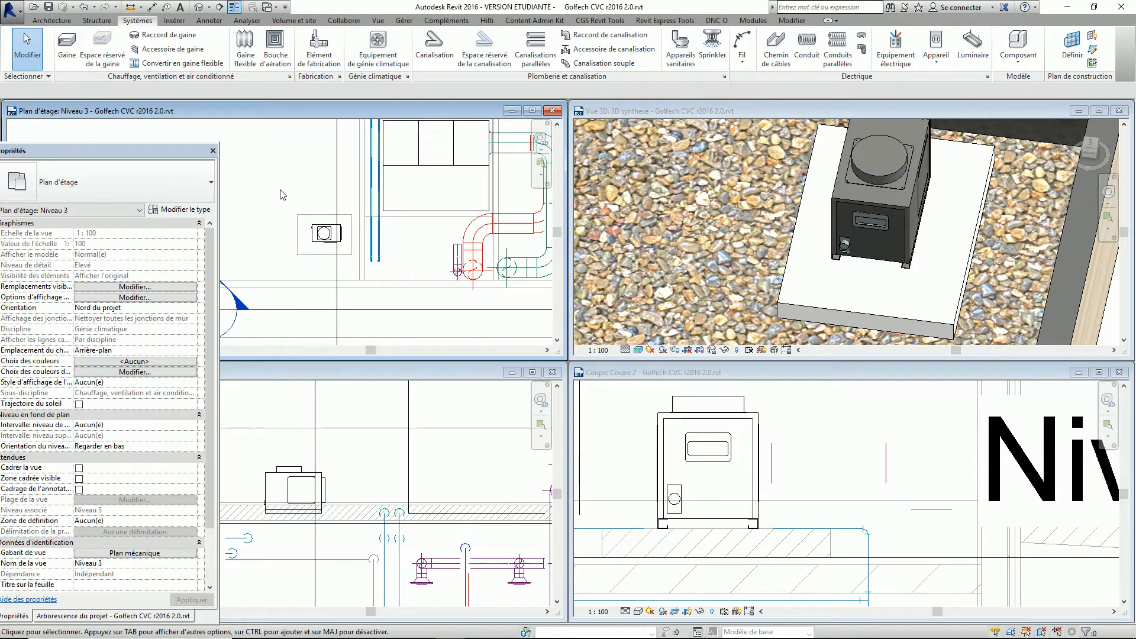
scroll(282, 195, "up", 1)
scroll(282, 195, "up", 1)
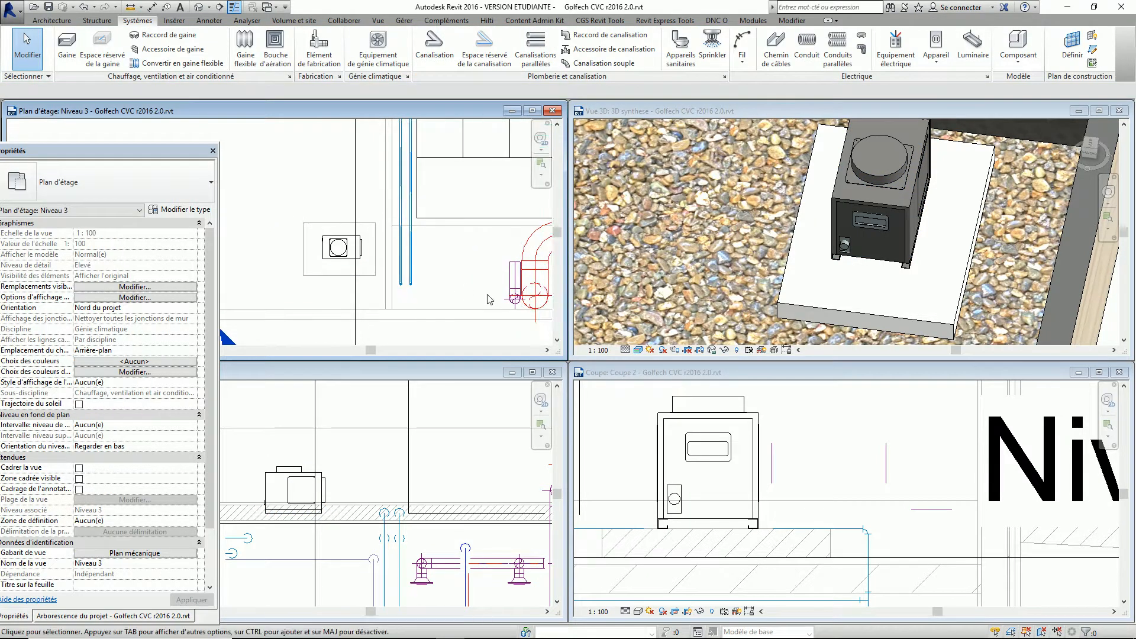
middle_click_drag(477, 298, 456, 285)
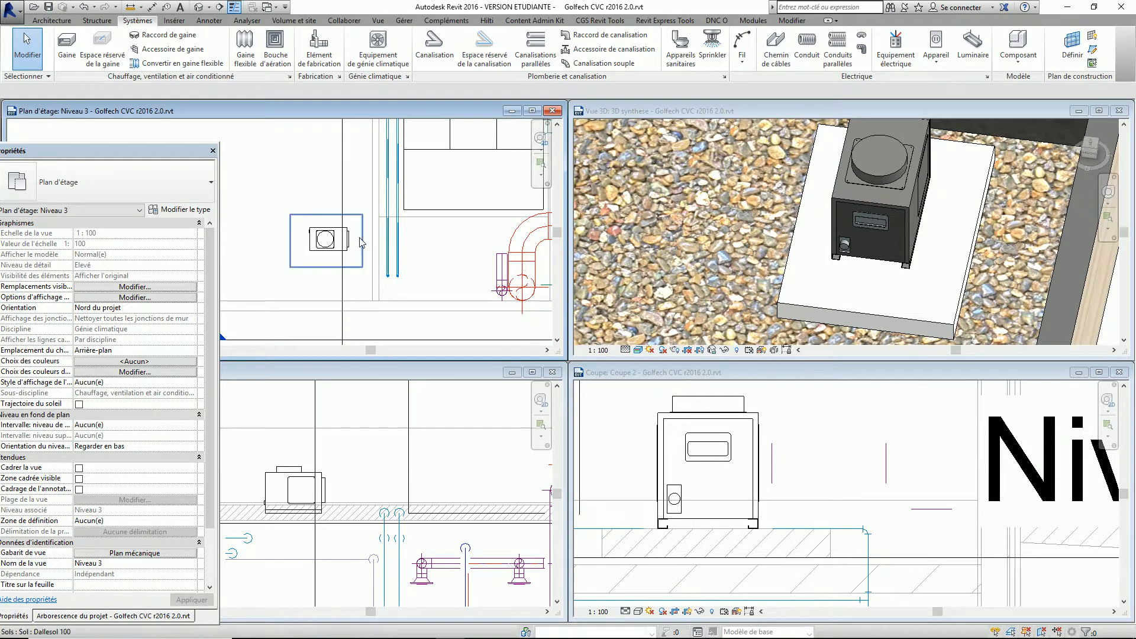
left_click(329, 244)
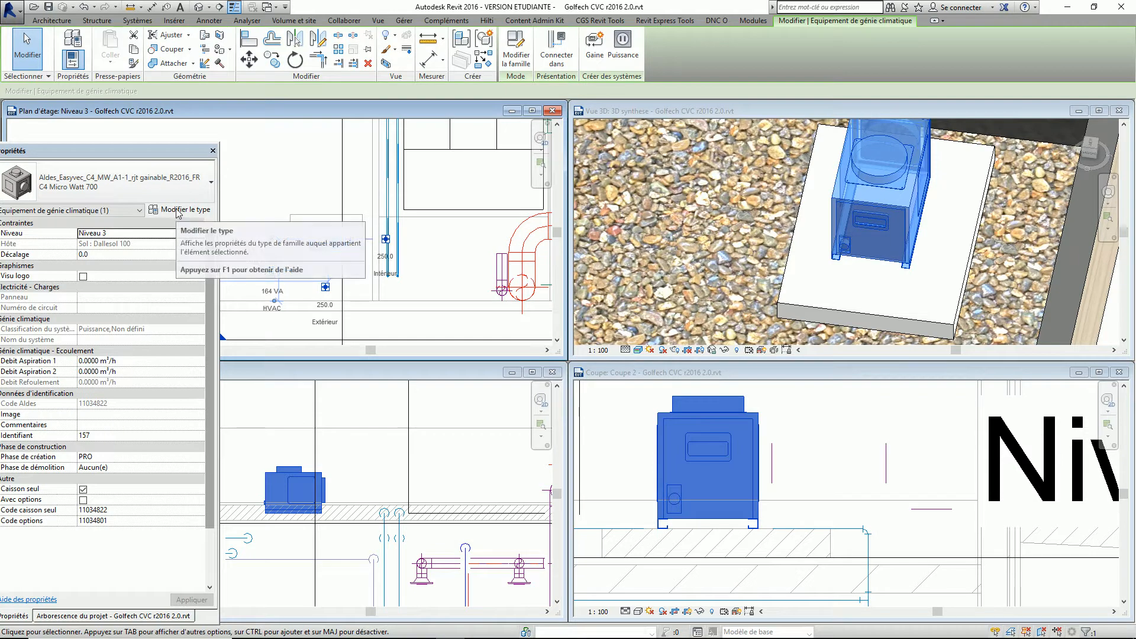
left_click(174, 188)
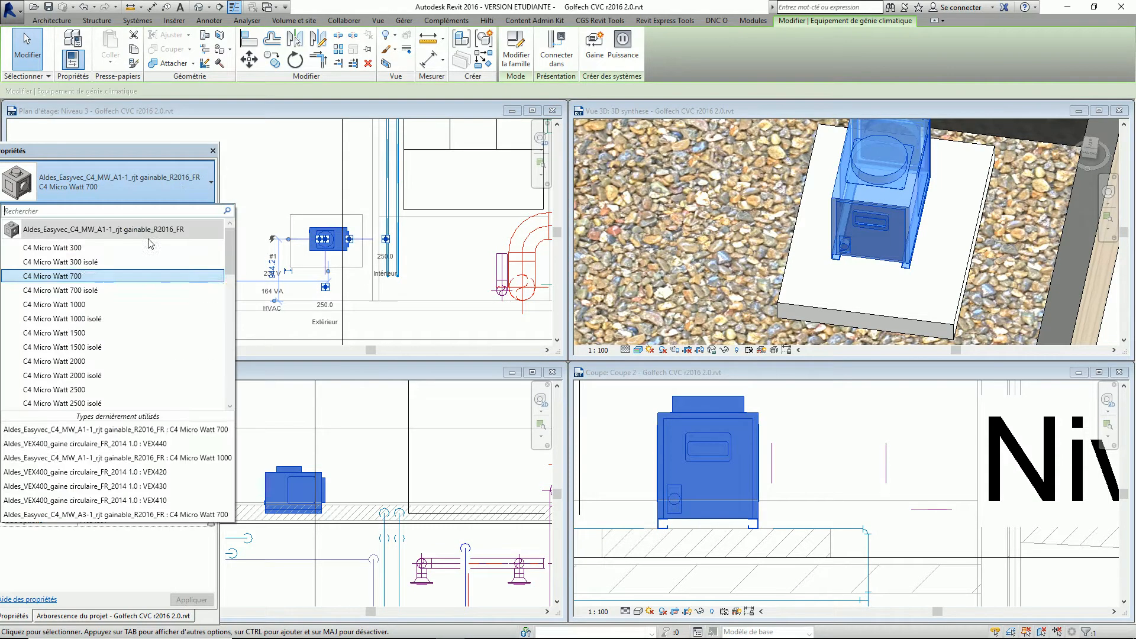
left_click(122, 346)
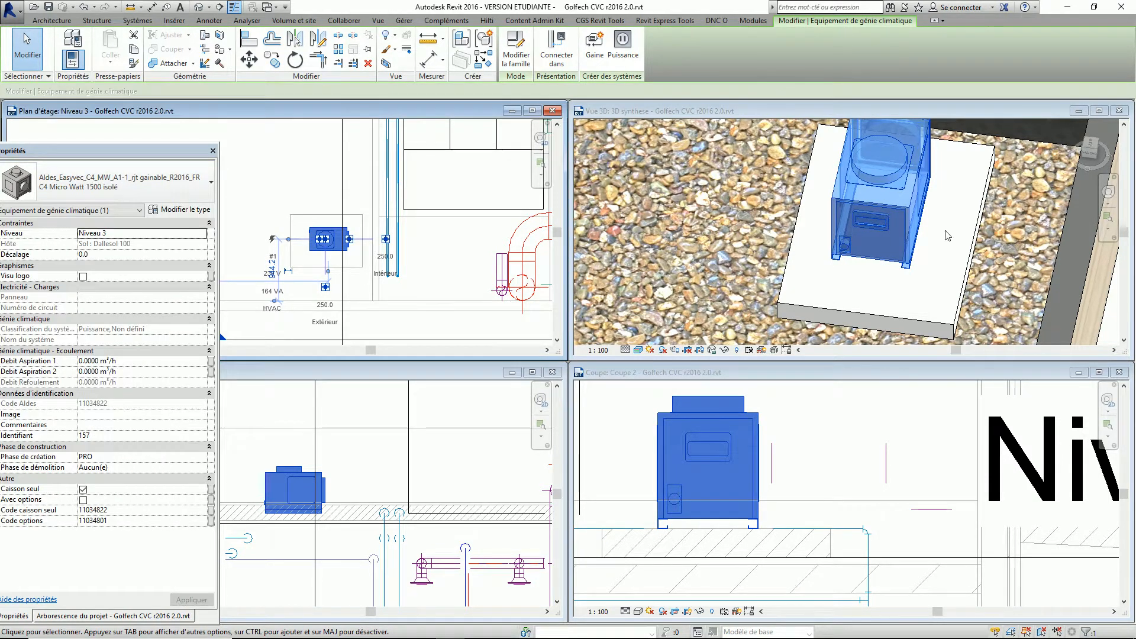
- Try the C4 Micro Watt 2500 type on the unit and switch it back to C4 Micro Watt 700
left_click(157, 191)
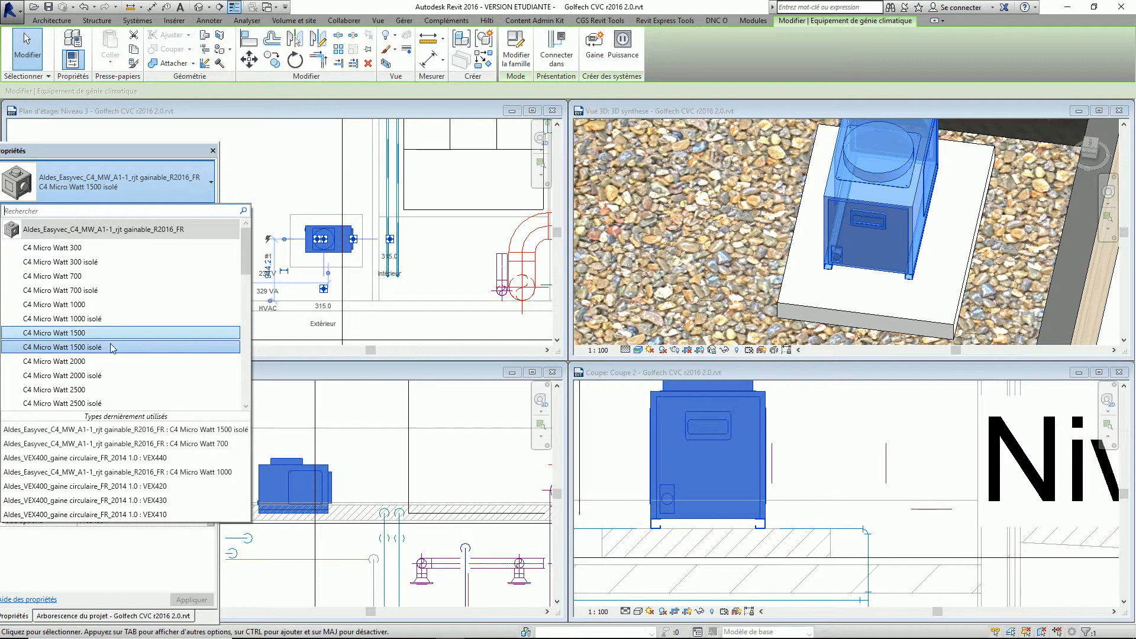
left_click(105, 393)
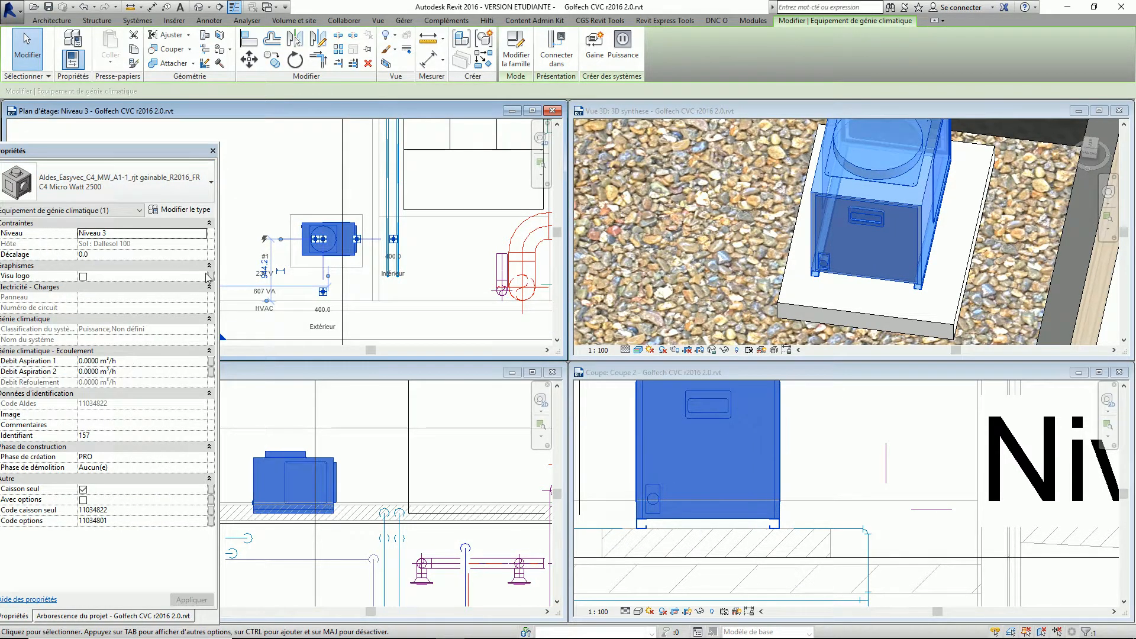
left_click(118, 184)
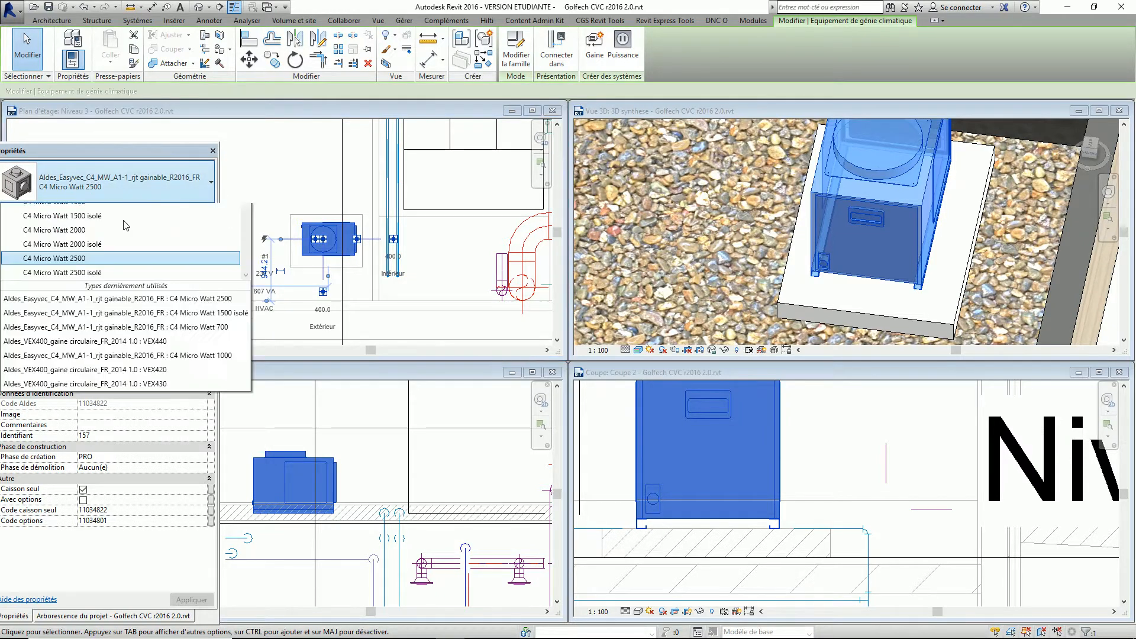
left_click(98, 277)
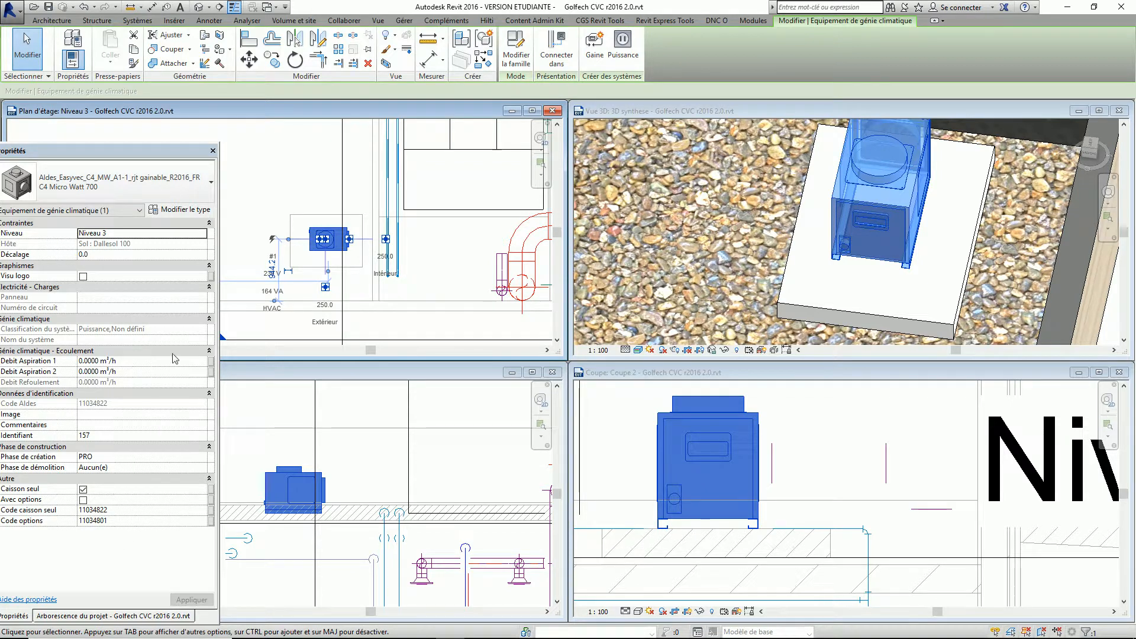
- Look through the C4 Micro Watt 700 type properties, view the product page from its URL in the browser, and return to Revit
left_click(180, 210)
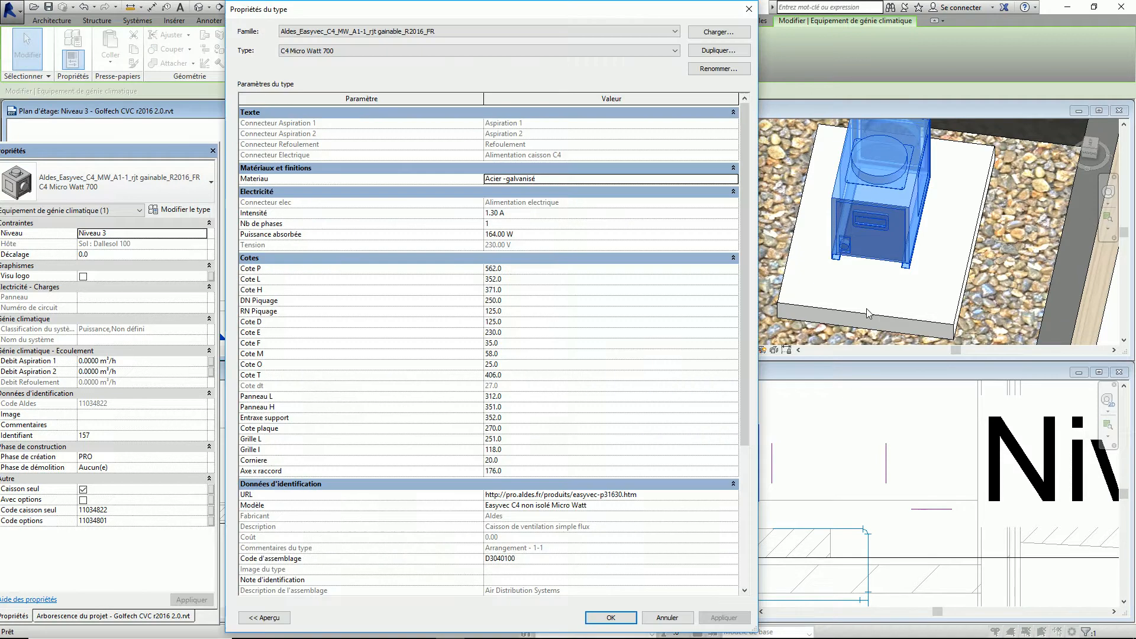
scroll(665, 355, "down", 6)
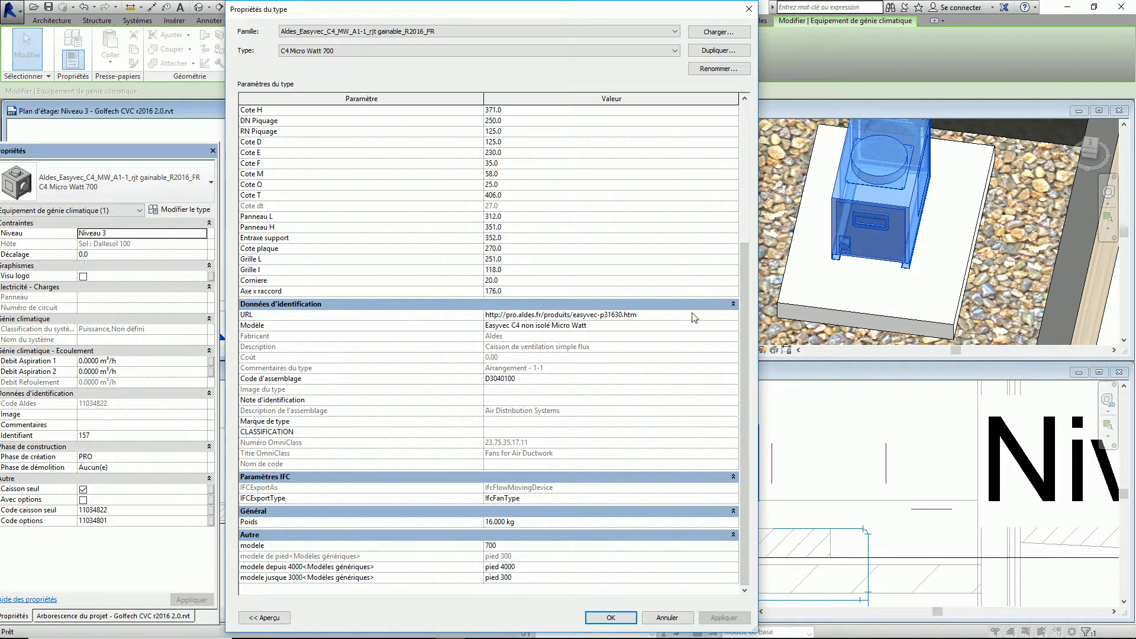
left_click(734, 317)
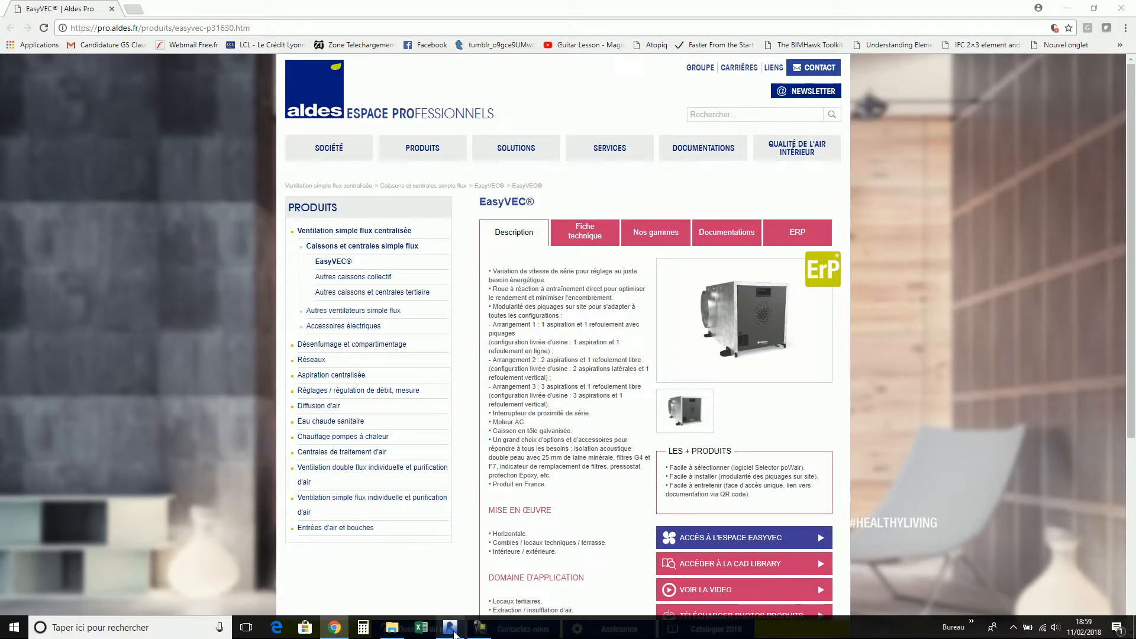
left_click(450, 635)
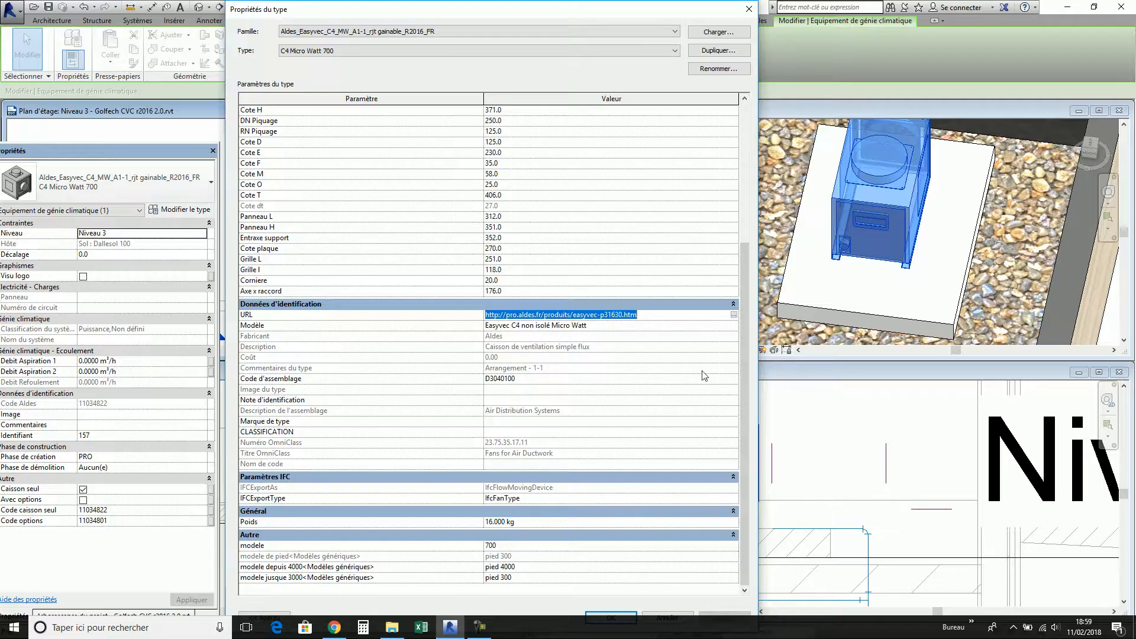
- Review the unit's identification, electrical and dimension type parameters and collapse the Cotes group
left_click(600, 326)
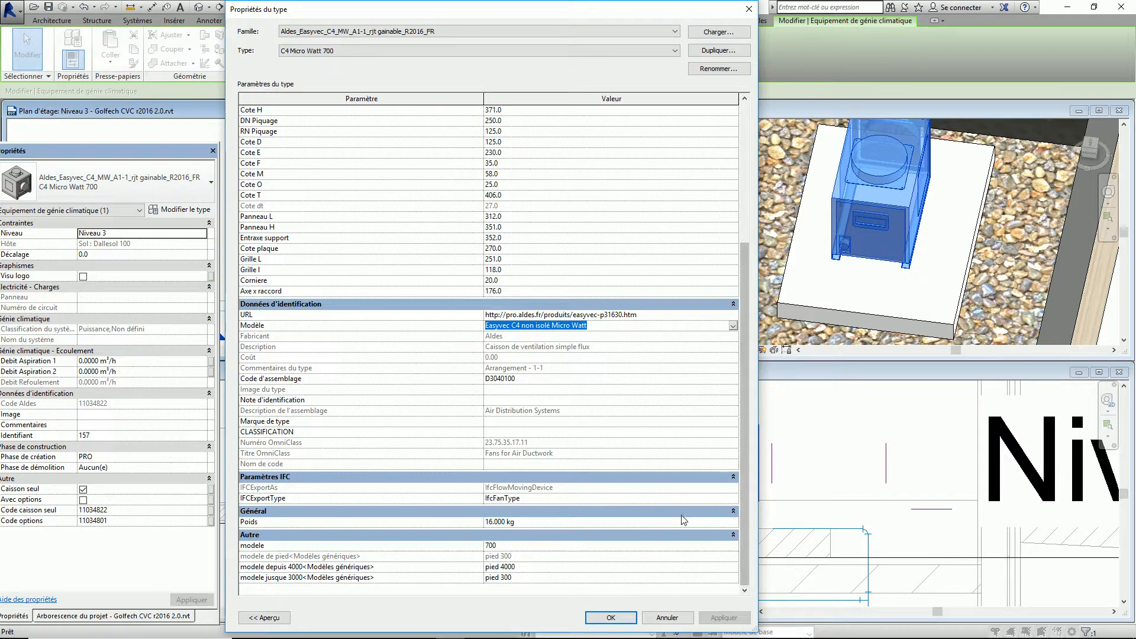
left_click_drag(745, 452, 745, 300)
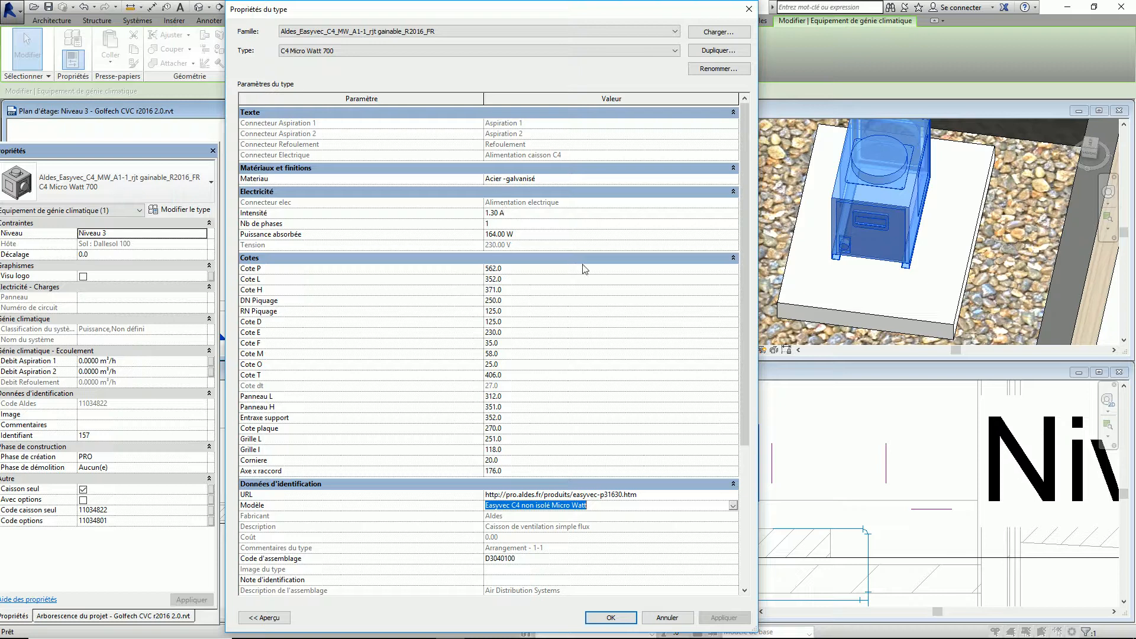
left_click(733, 258)
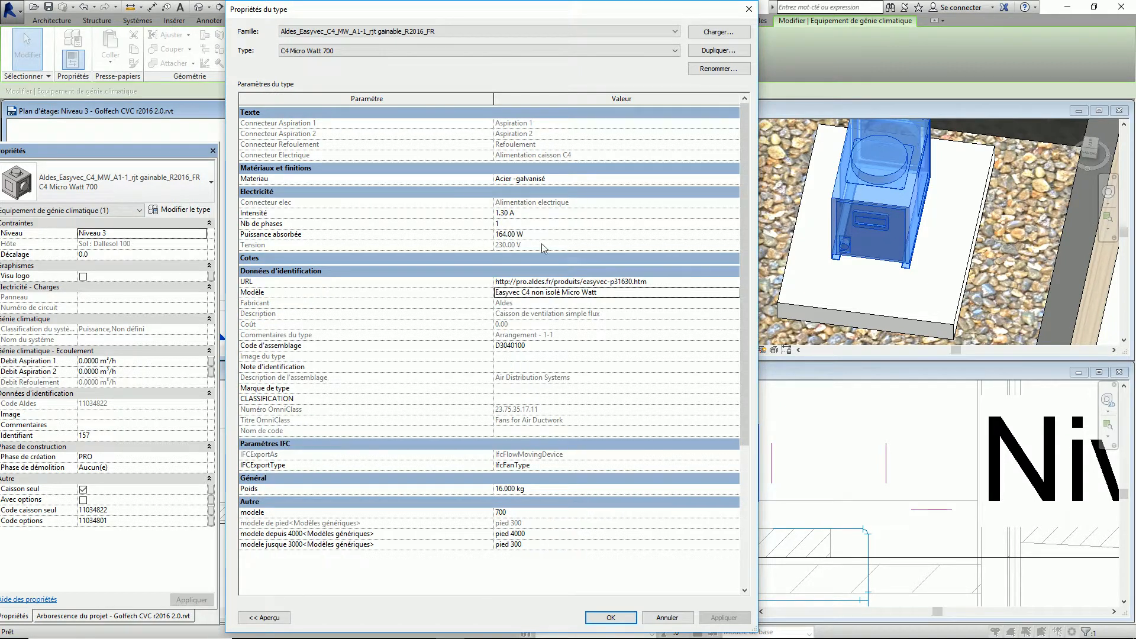
- Compare the type parameters of C4 Micro Watt 1500 isolé and other sizes with the 700, and cancel without applying changes
left_click(462, 54)
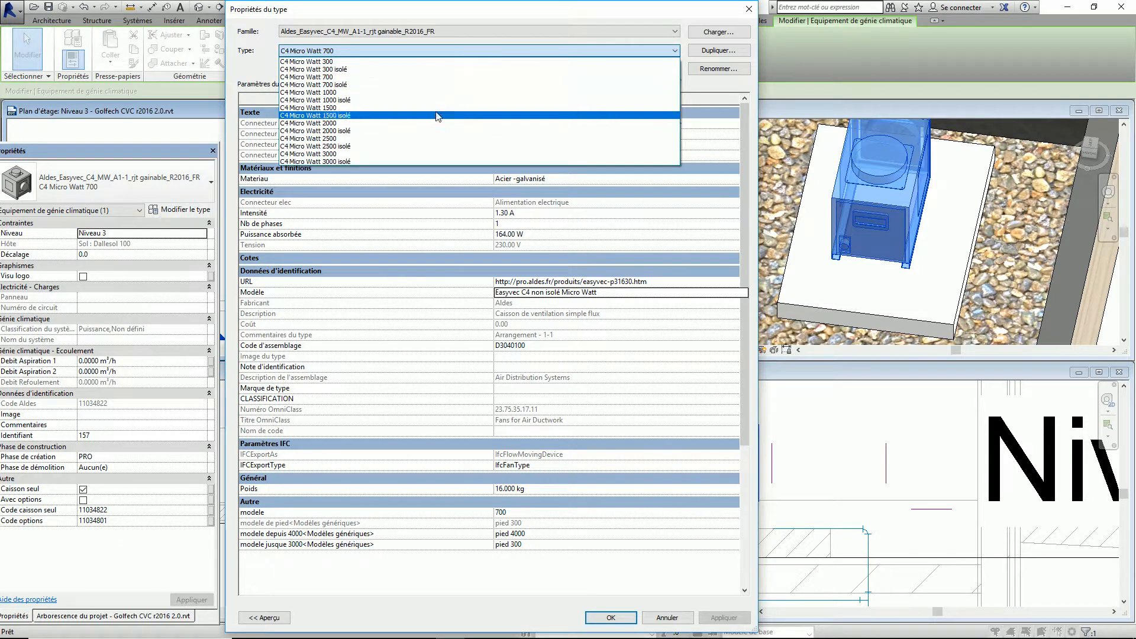
left_click(438, 115)
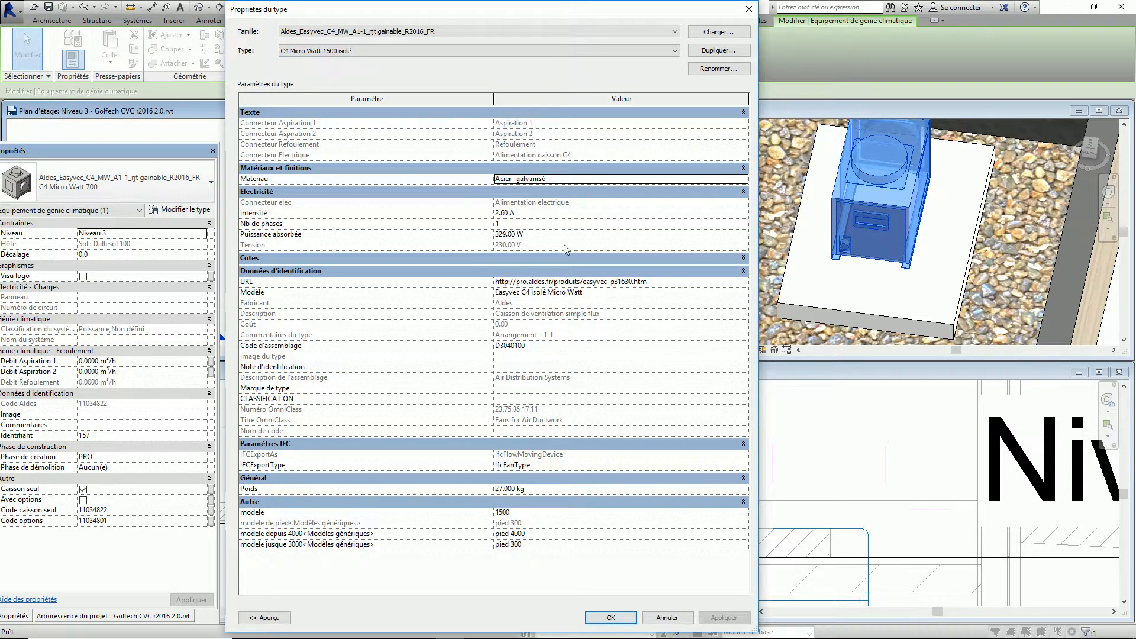
left_click(388, 51)
left_click(370, 149)
left_click(432, 51)
left_click(348, 77)
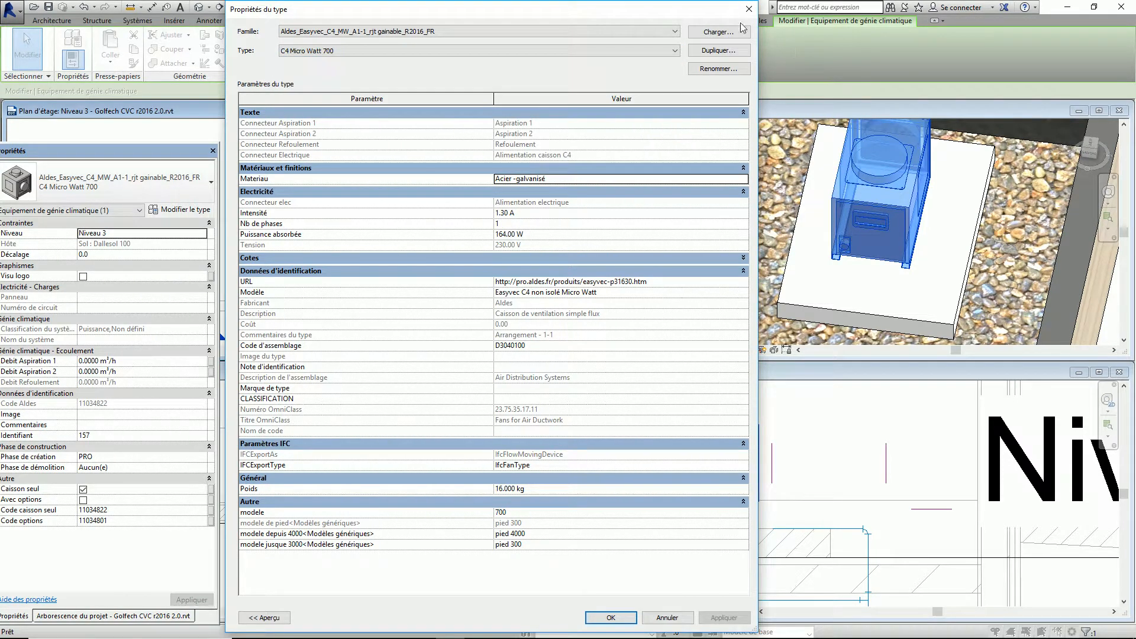
left_click(665, 616)
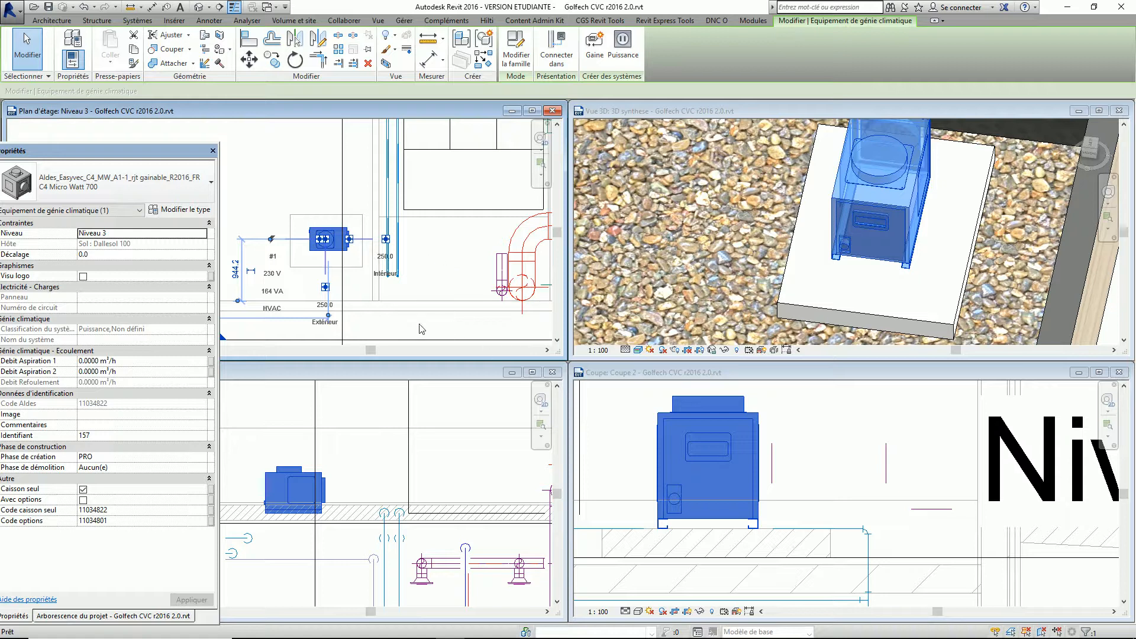
- Connect the unit's Aspiration 1 connector to the waiting extraction duct in the Niveau 3 plan
left_click(278, 173)
middle_click_drag(467, 262, 445, 266)
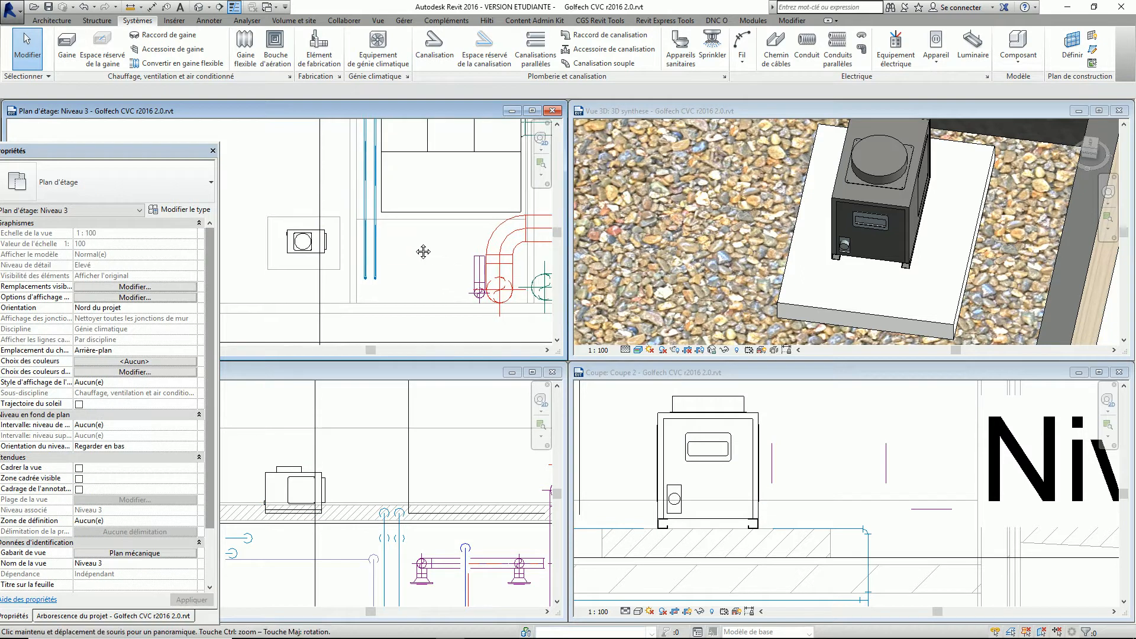
left_click(295, 254)
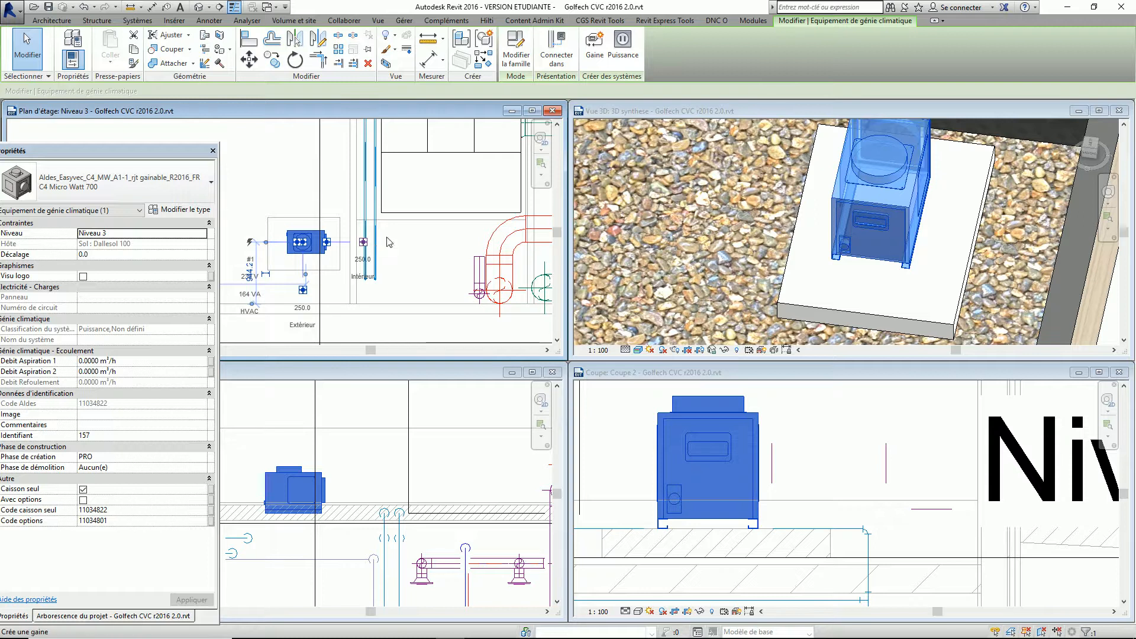
left_click(556, 50)
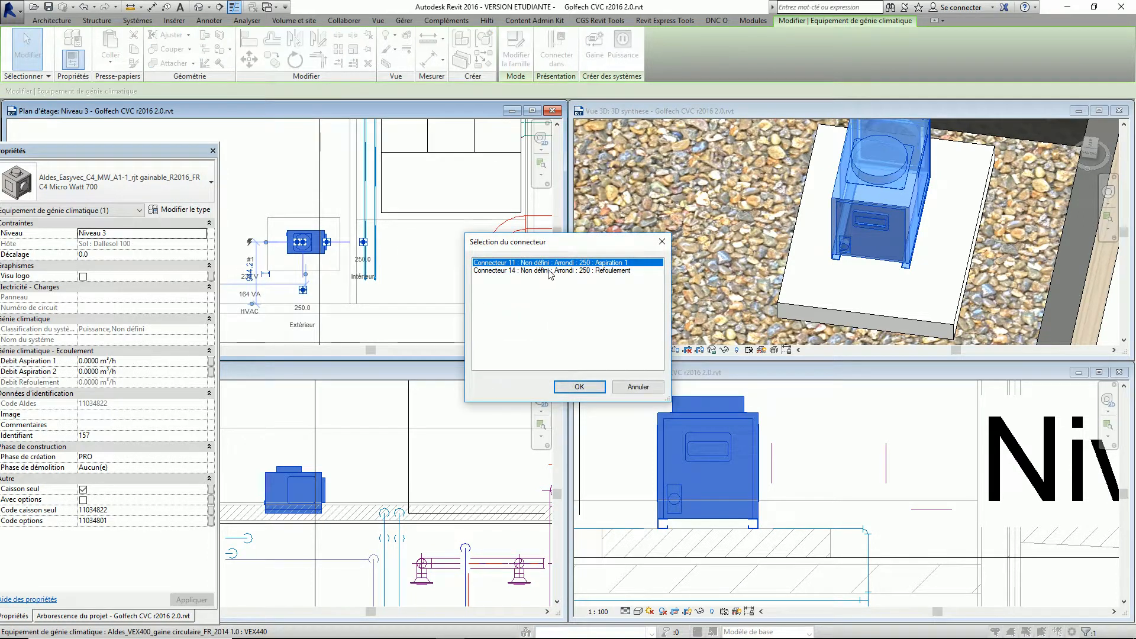
left_click(579, 386)
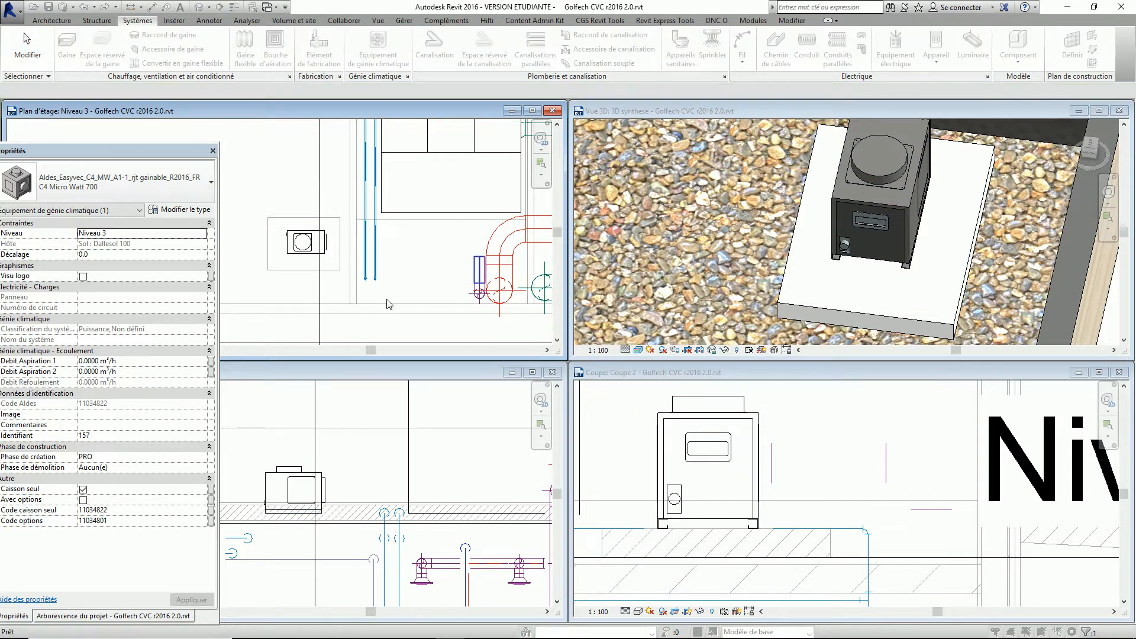
left_click(389, 303)
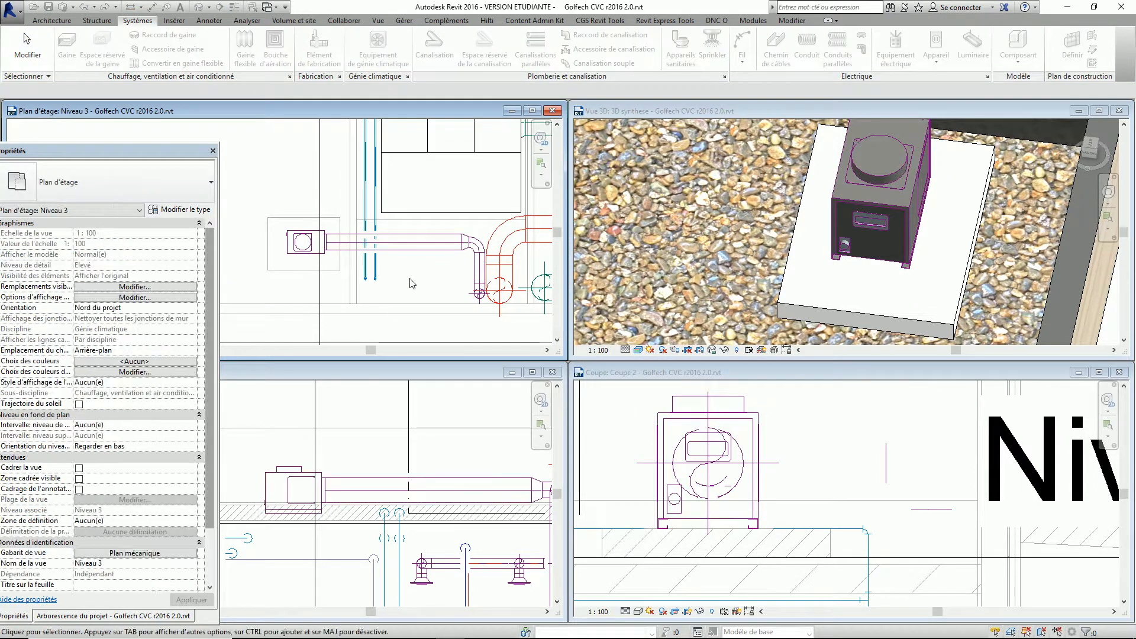
- Draw a 250 mm round discharge duct in Coupe 3, rising about 676 mm from the unit's top outlet and turning horizontally away from the suction duct
left_click(310, 451)
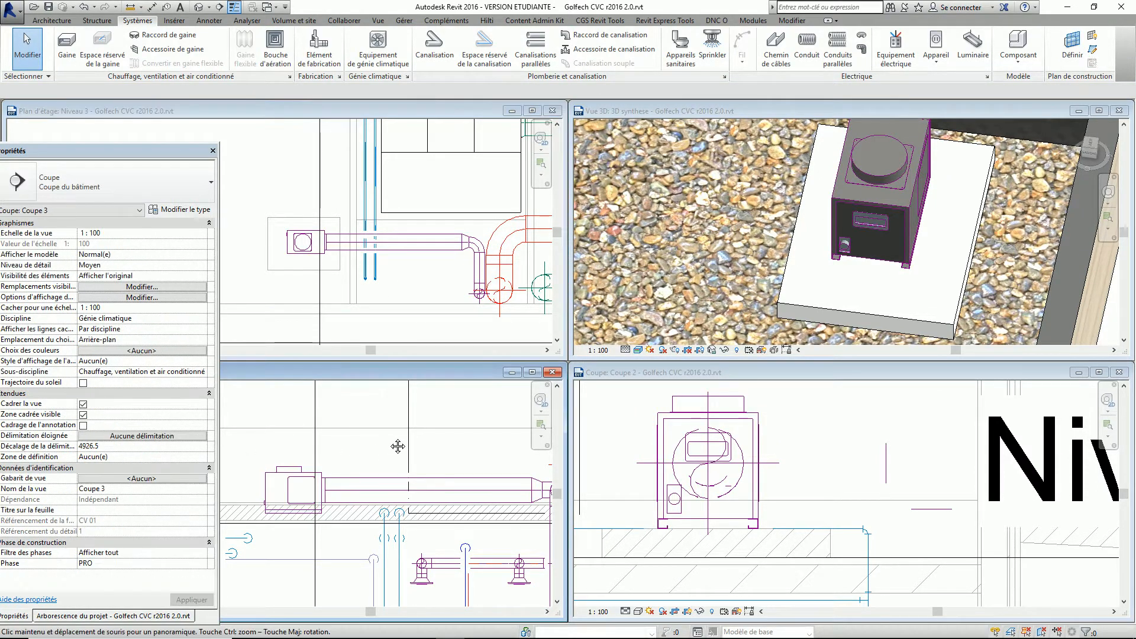
scroll(533, 422, "down", 2)
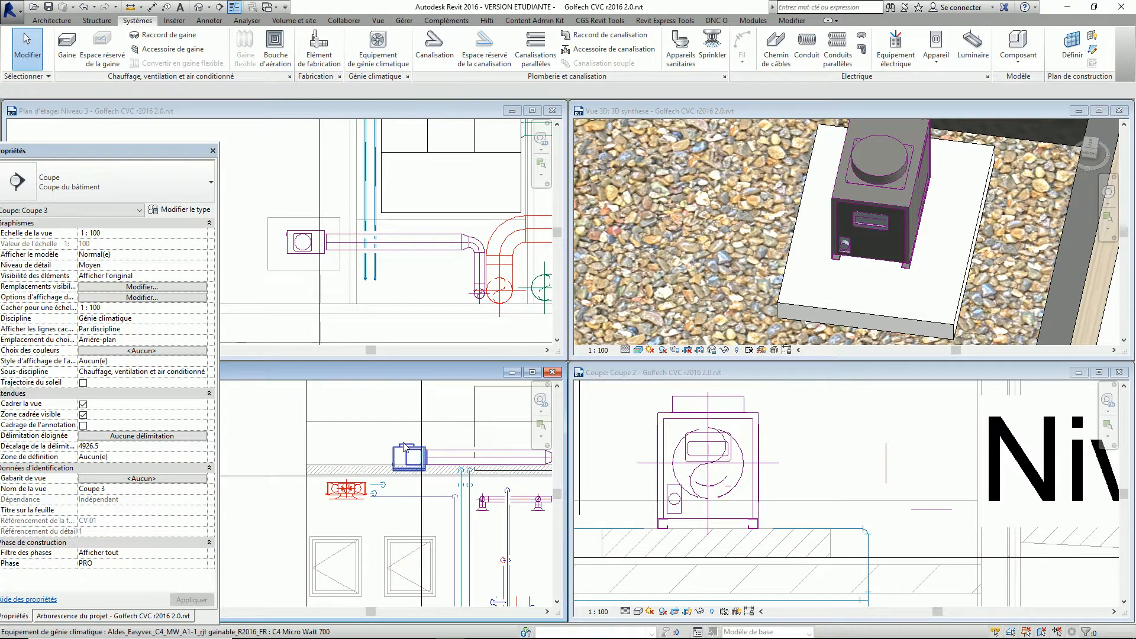
left_click(413, 448)
left_click(408, 416)
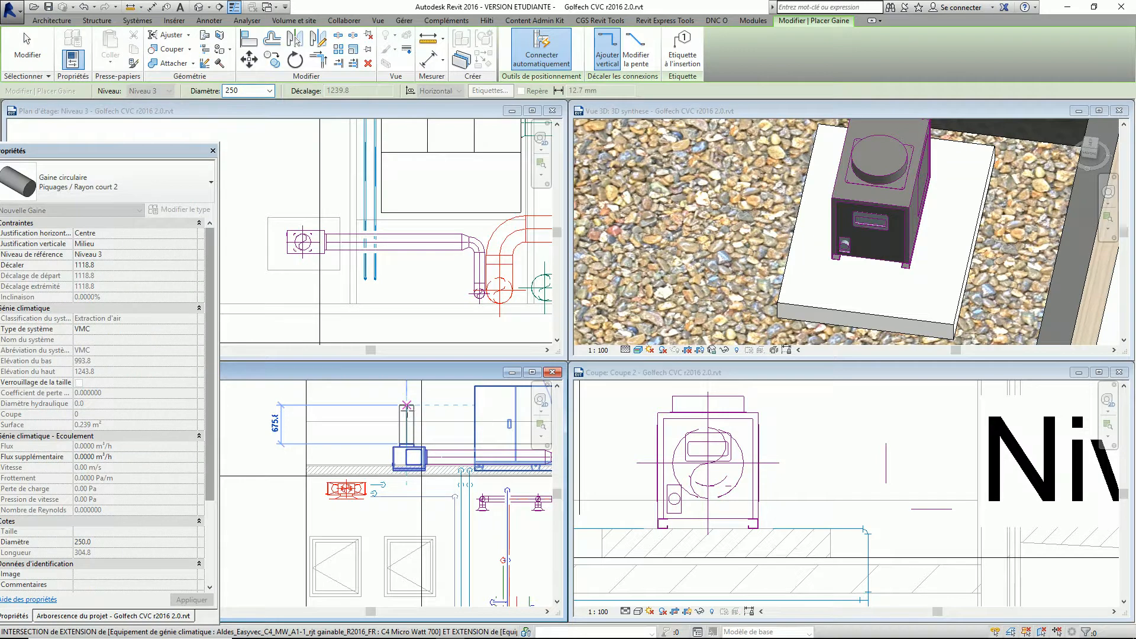
left_click(407, 405)
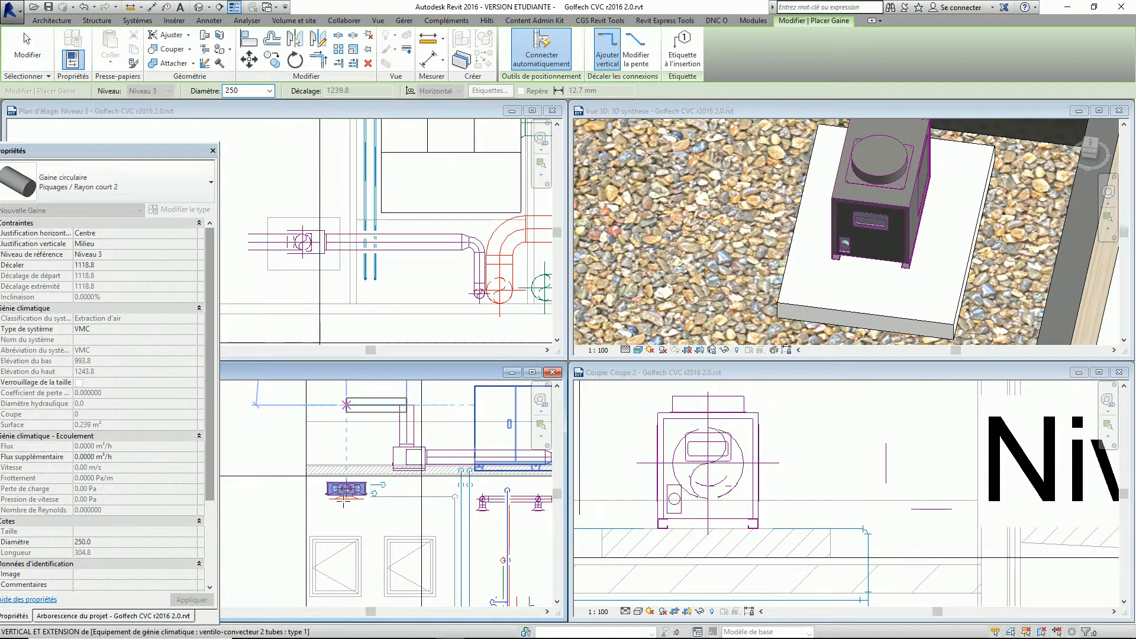
left_click(346, 491)
left_click(27, 47)
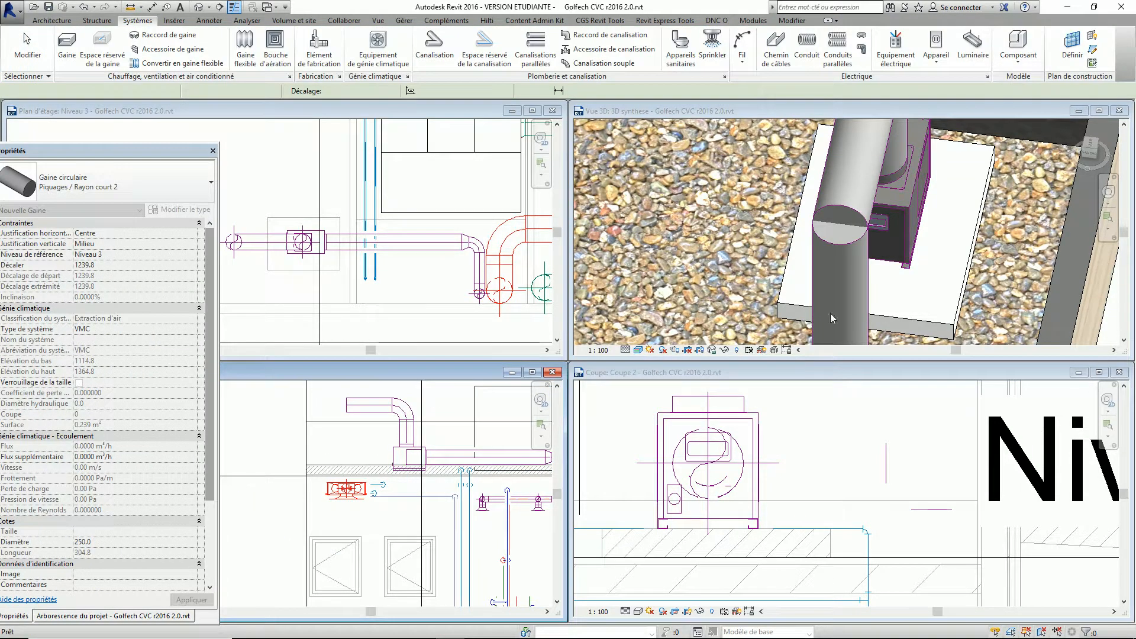
- Examine the connected unit and its suction and discharge ducts in the 3D synthese view and the Niveau 3 plan
scroll(865, 281, "down", 5)
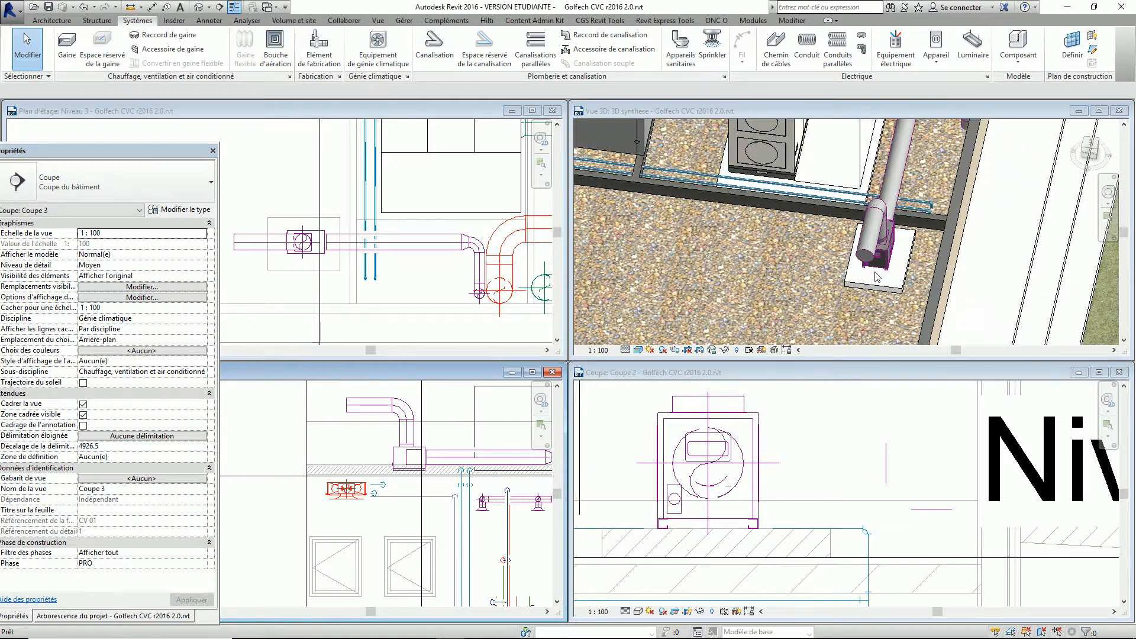
middle_click_drag(865, 296, 936, 231, "shift")
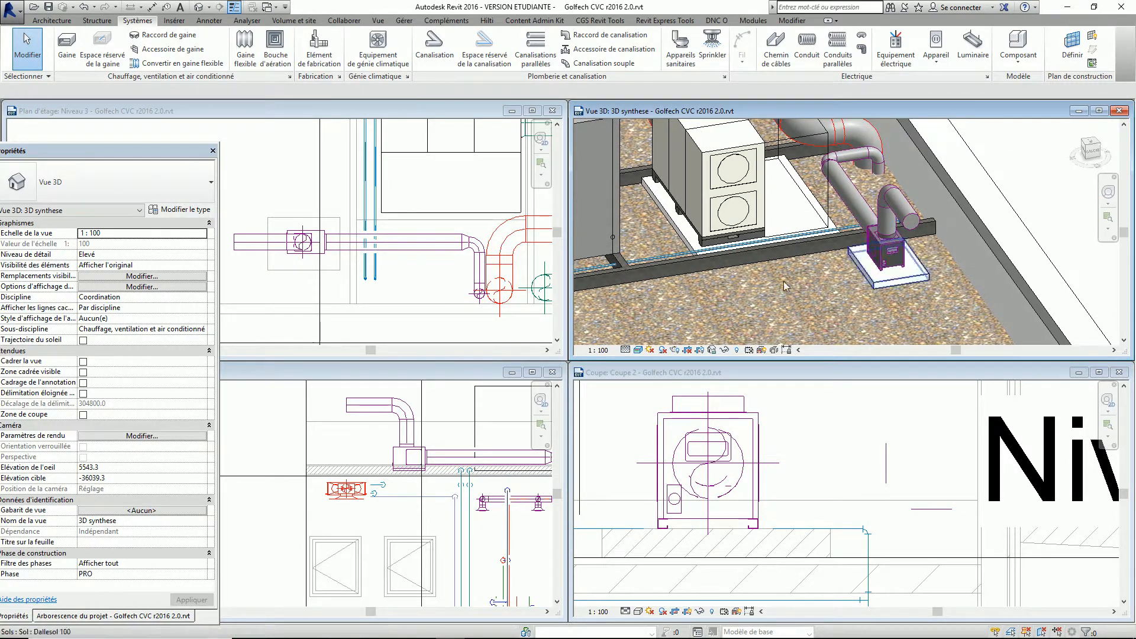
left_click(797, 452)
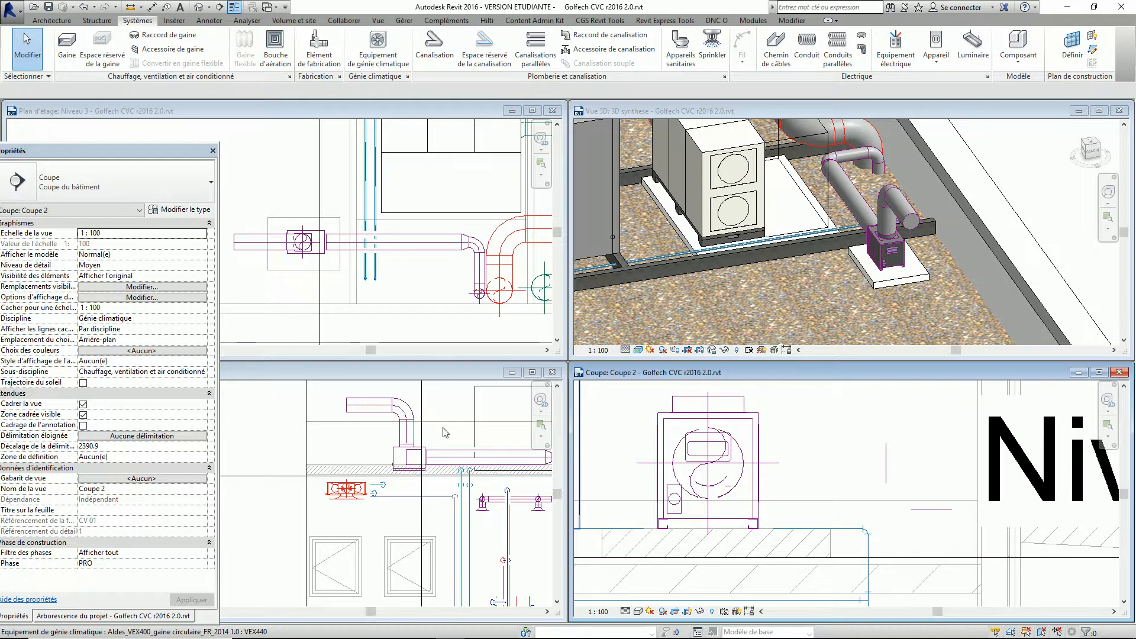
left_click(451, 265)
middle_click_drag(471, 242, 396, 246)
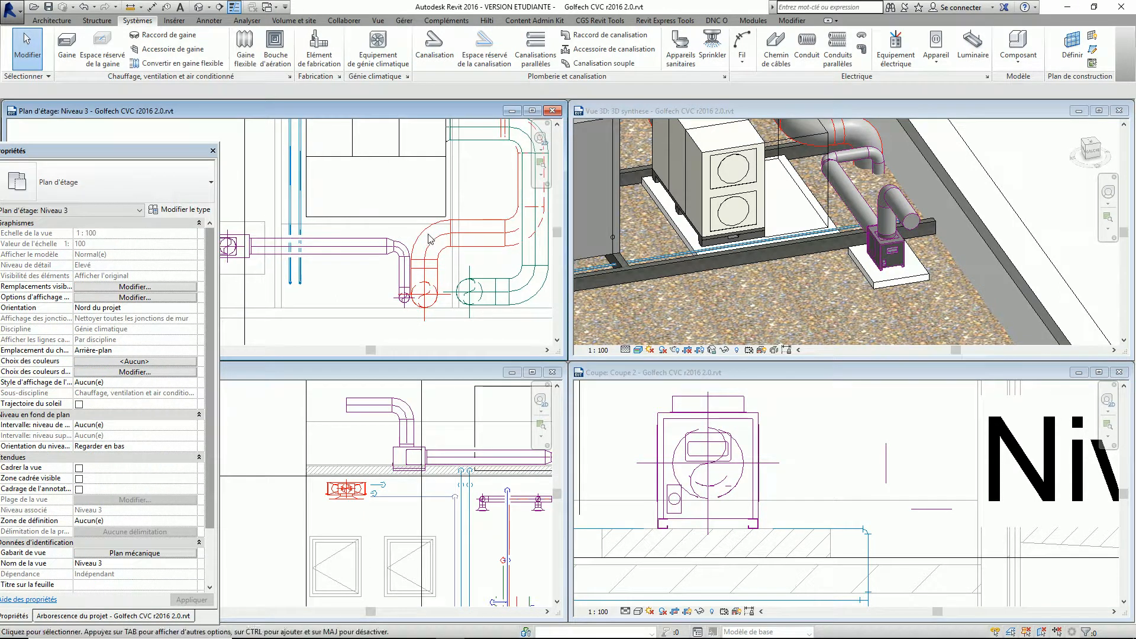
scroll(439, 303, "down", 2)
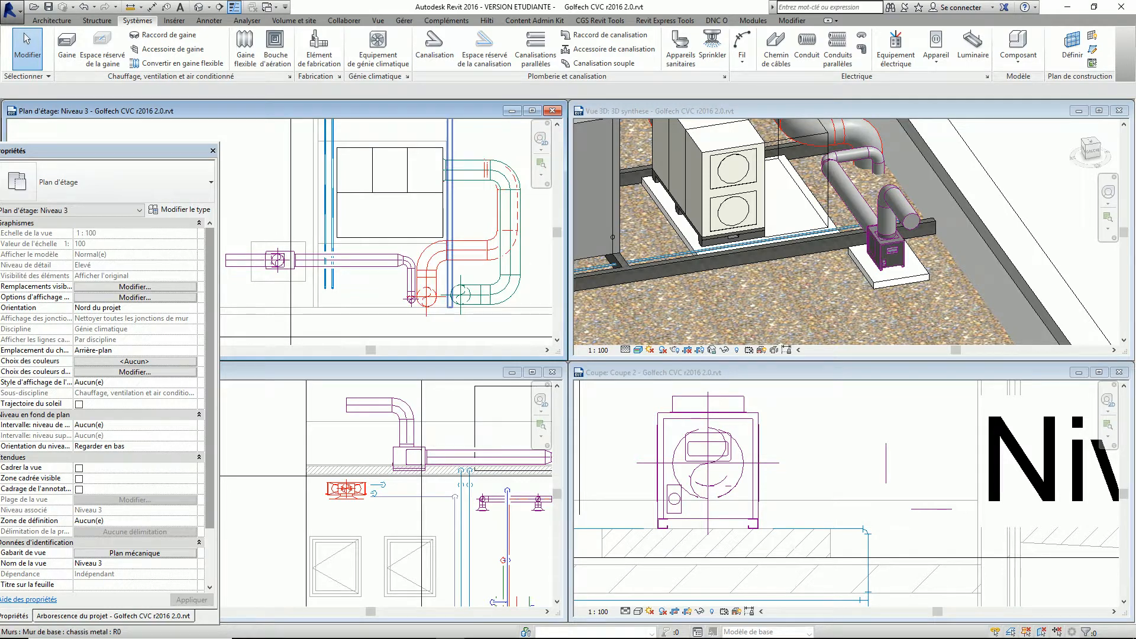